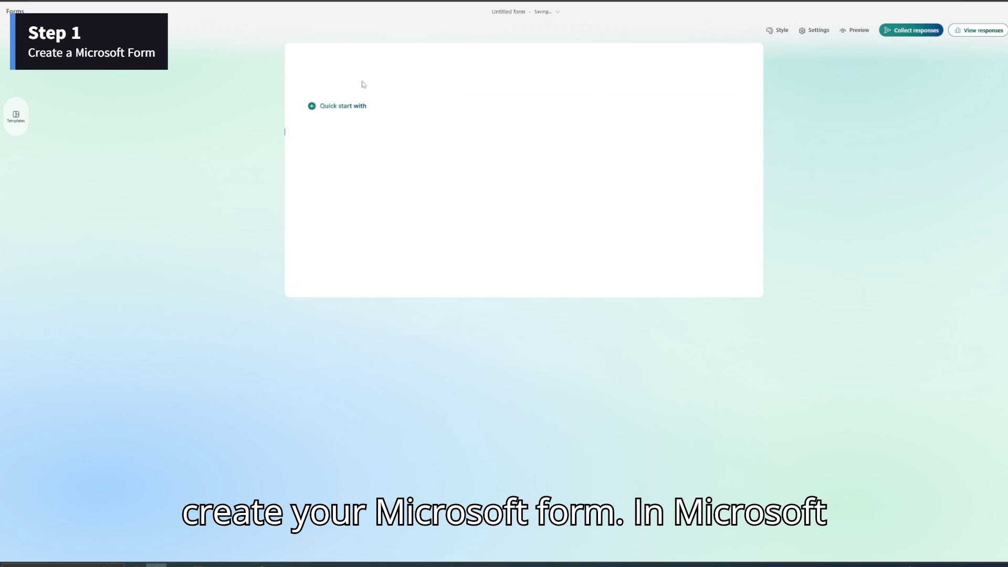
Step: Title the form Call Tracker and add text questions Employee ID, a second field, and Supervisor
{"action": "type", "text": "c"}
{"action": "left_click", "coordinate": [264, 128]}
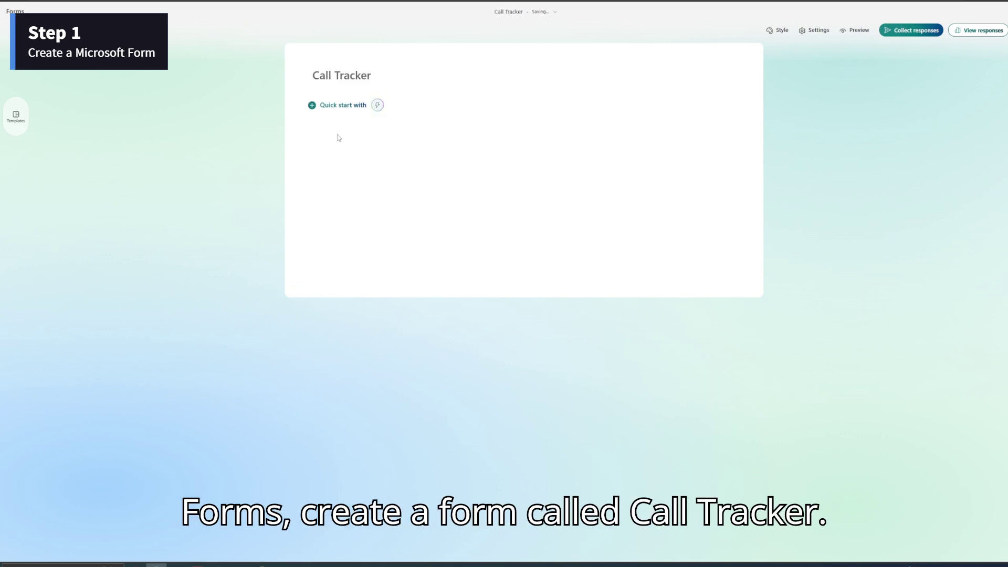
{"action": "left_click", "coordinate": [342, 105]}
{"action": "left_click", "coordinate": [492, 139]}
{"action": "type", "text": "Empl"}
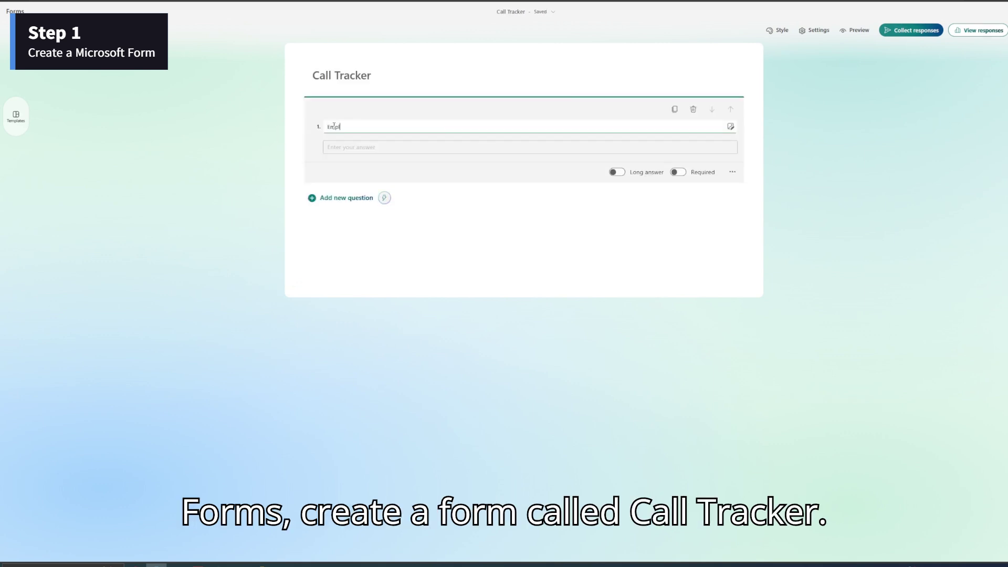
{"action": "type", "text": "oyee ID"}
{"action": "left_click", "coordinate": [343, 198]}
{"action": "left_click", "coordinate": [481, 223]}
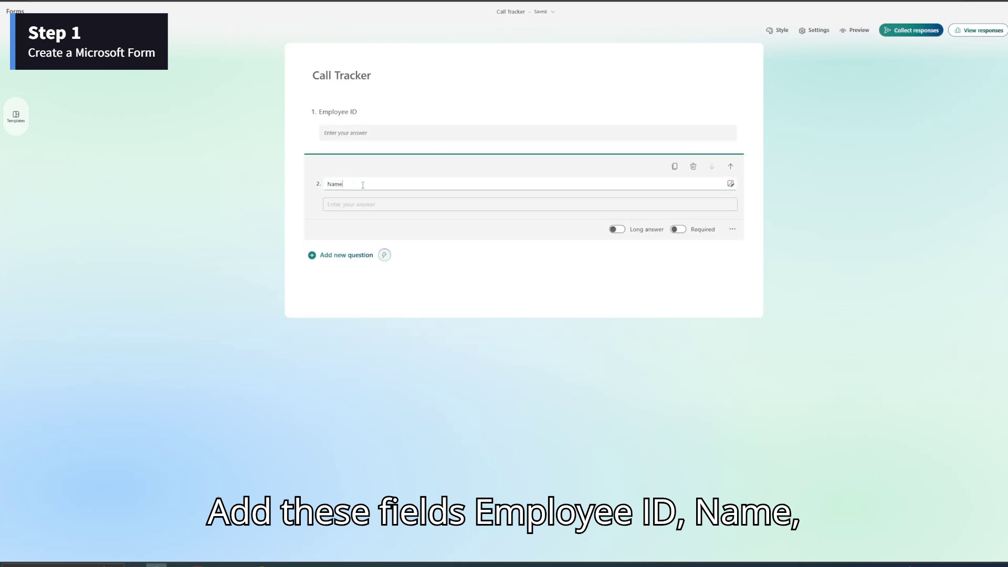
{"action": "left_click", "coordinate": [344, 256]}
{"action": "left_click", "coordinate": [388, 275]}
{"action": "type", "text": "Supervis"}
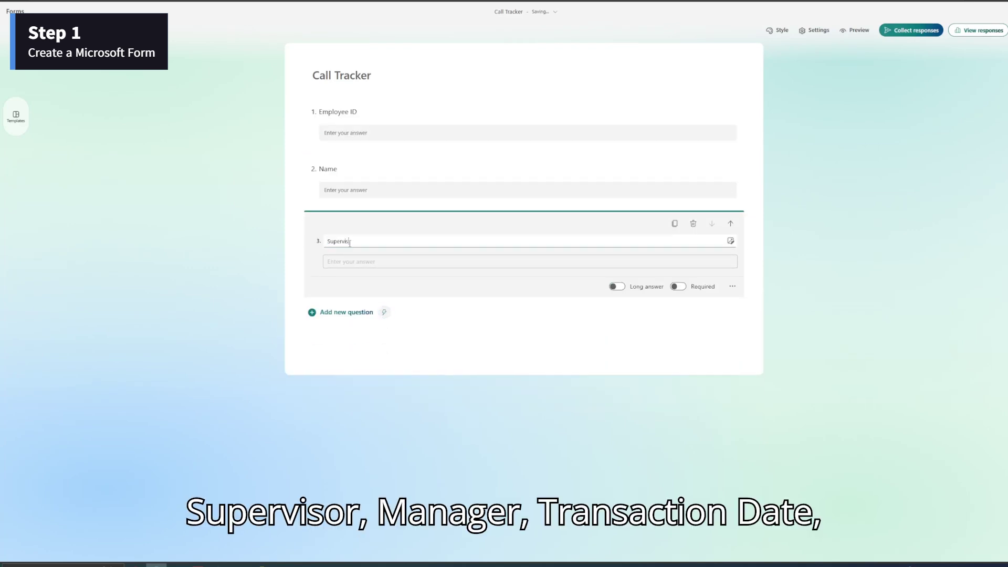
{"action": "type", "text": "or"}
Step: Add text questions Manager, Transaction Date and Call Reason
{"action": "left_click", "coordinate": [340, 314]}
{"action": "left_click", "coordinate": [478, 339]}
{"action": "type", "text": "Manager"}
{"action": "left_click", "coordinate": [341, 367]}
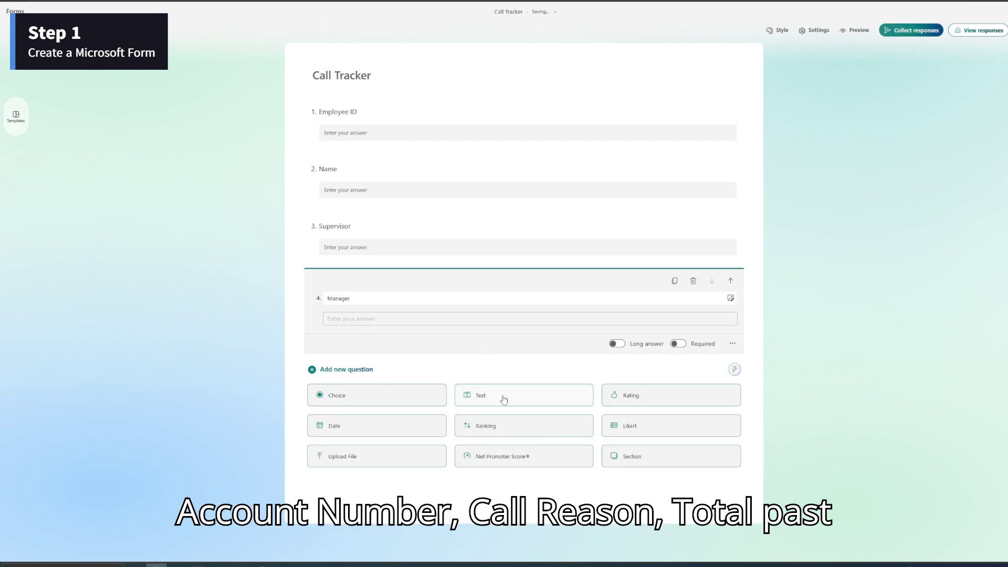
{"action": "left_click", "coordinate": [479, 394]}
{"action": "type", "text": "Transaction Date"}
{"action": "left_click", "coordinate": [342, 427]}
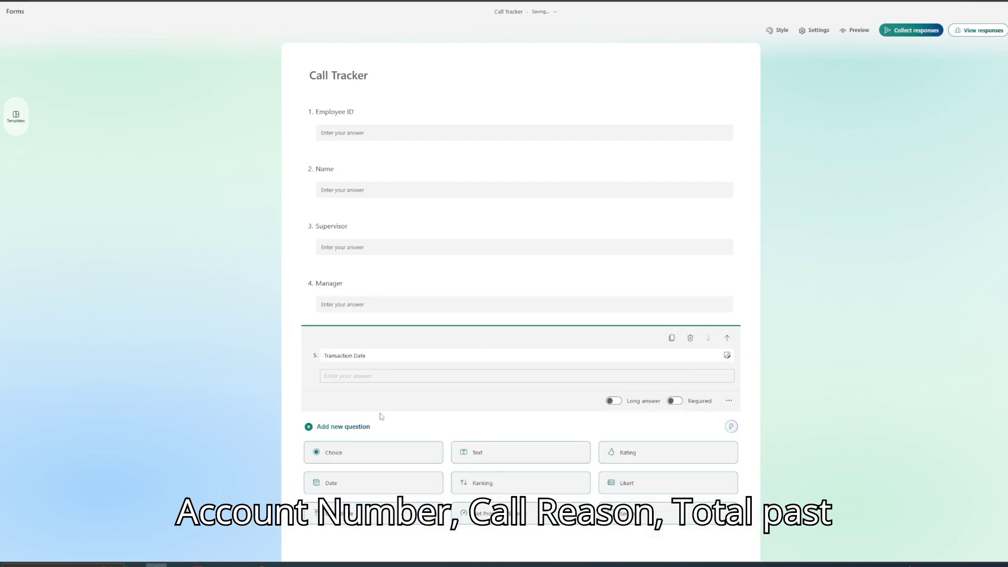
{"action": "left_click", "coordinate": [479, 453]}
{"action": "type", "text": "Call Reason"}
Step: Add the final text questions Total Past Due Balance and Total Amount Collected
{"action": "left_click", "coordinate": [346, 483]}
{"action": "left_click", "coordinate": [479, 540]}
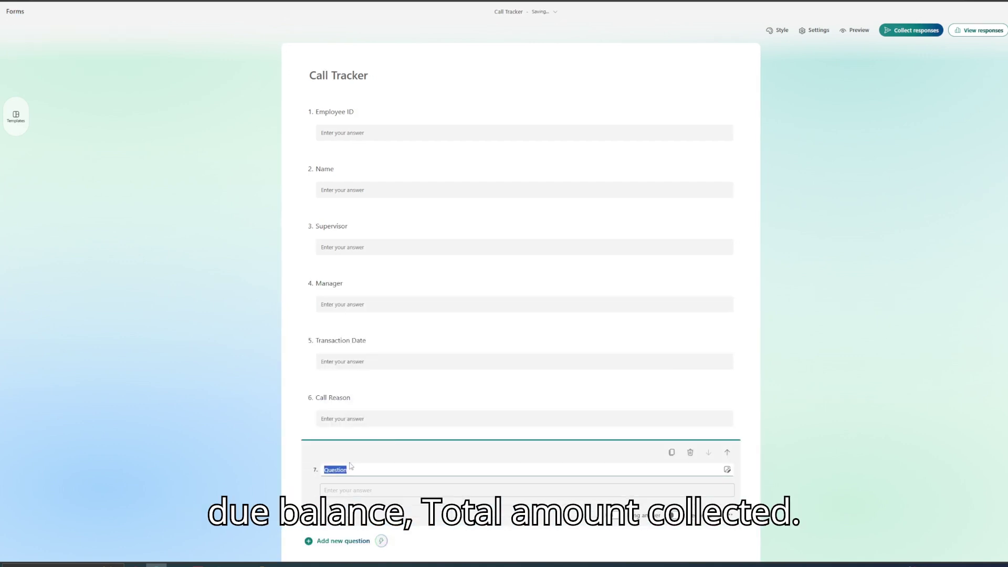
{"action": "type", "text": "Total Past Due Balance"}
{"action": "left_click", "coordinate": [342, 540]}
{"action": "left_click", "coordinate": [479, 541]}
{"action": "type", "text": "Total Amount Collected"}
{"action": "left_click", "coordinate": [239, 475]}
{"action": "scroll", "coordinate": [243, 461], "scroll_direction": "up", "scroll_amount": 1}
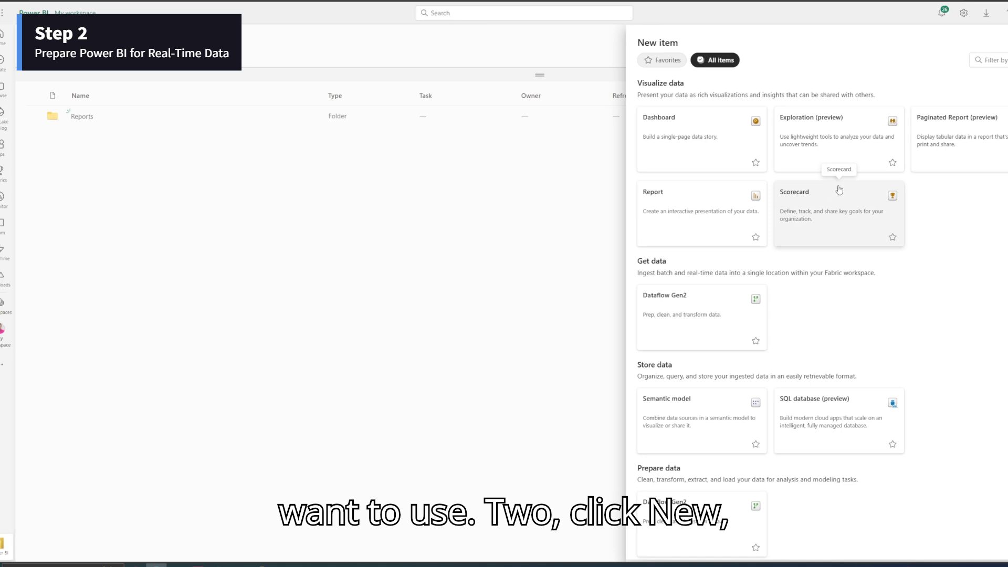
Step: Start a new streaming dataset, dismiss the retirement notice, and choose API as its source
{"action": "scroll", "coordinate": [738, 221], "scroll_direction": "down", "scroll_amount": 4}
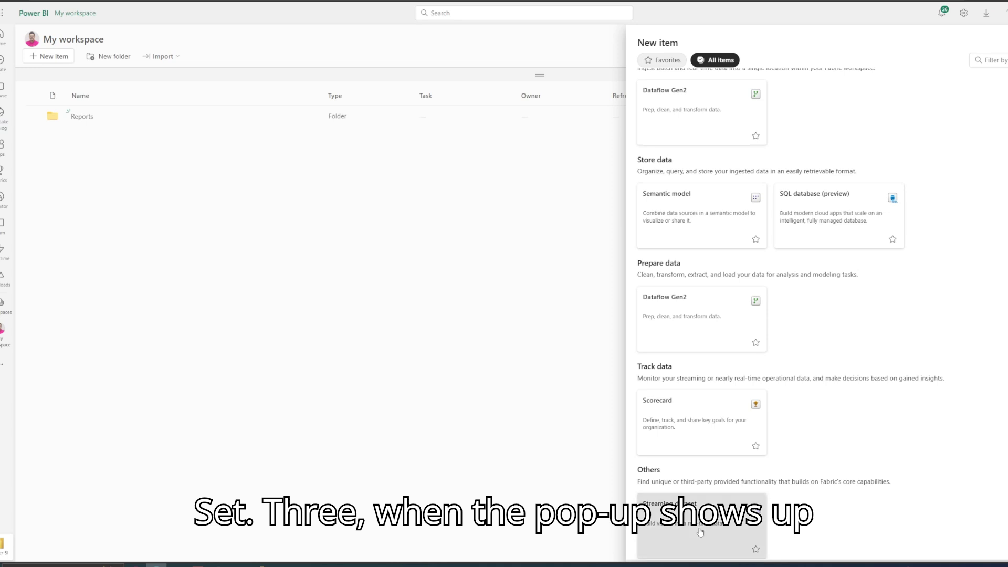
{"action": "left_click", "coordinate": [699, 532]}
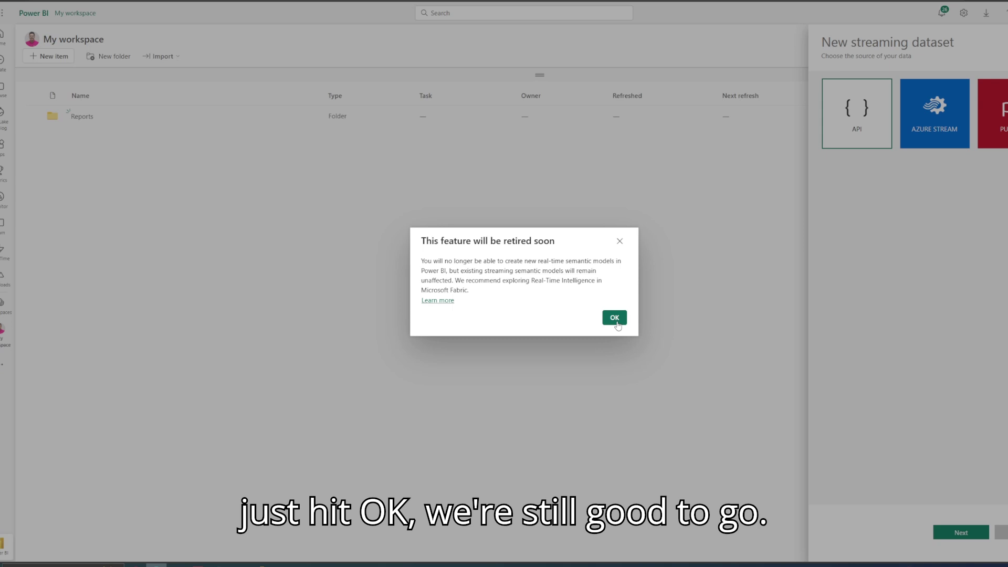
{"action": "left_click", "coordinate": [615, 318]}
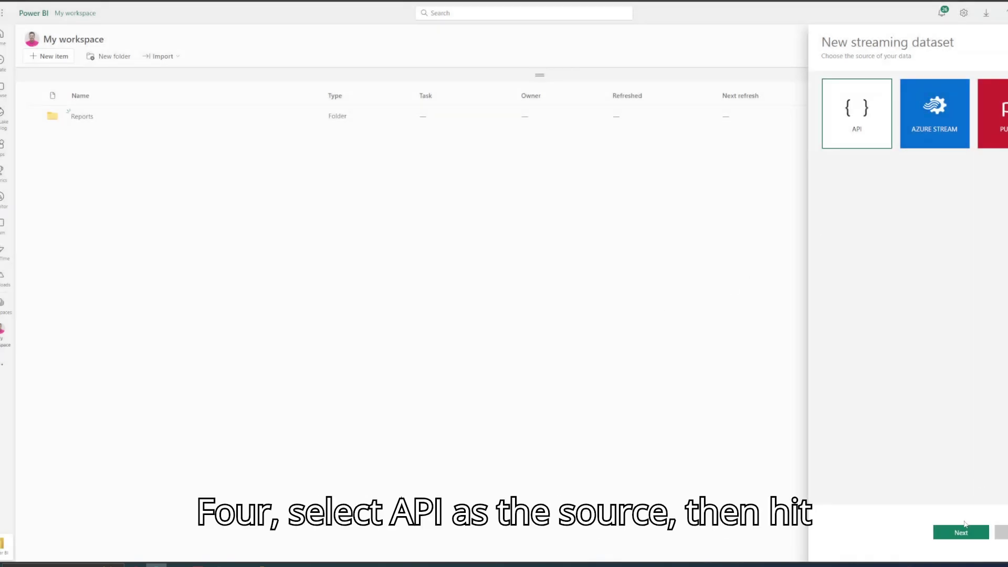
{"action": "left_click", "coordinate": [961, 533]}
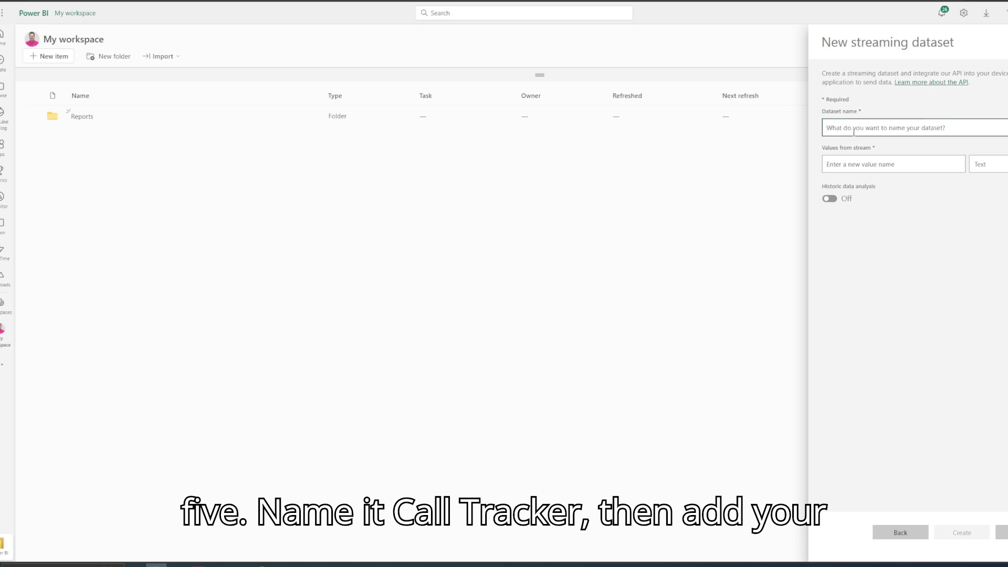
Step: Name the dataset Call Tracker and add values Employee ID, Name, Supervisor and Manager
{"action": "left_click", "coordinate": [853, 130]}
{"action": "type", "text": "Call Tracker"}
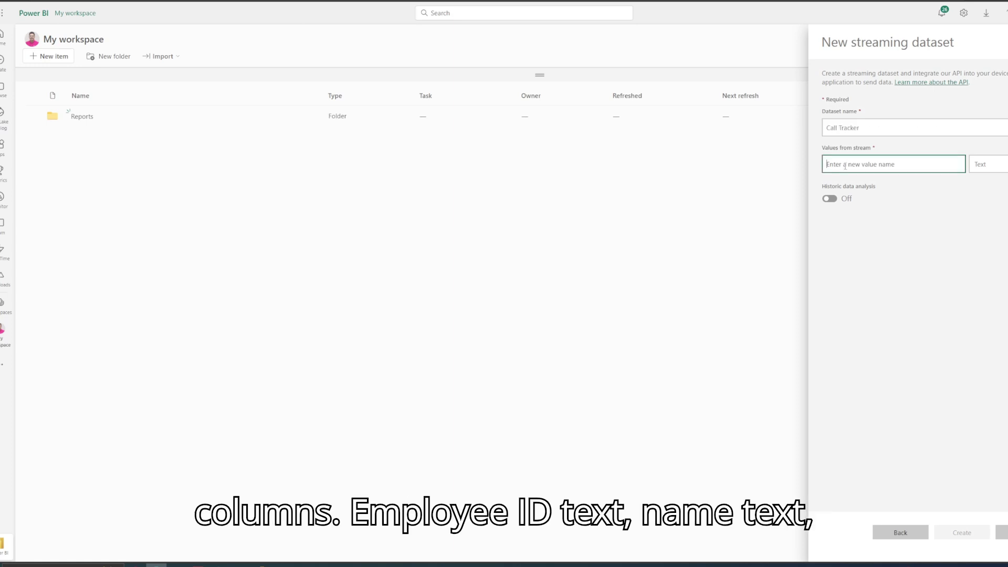
{"action": "type", "text": "Employee ID"}
{"action": "left_click", "coordinate": [844, 187]}
{"action": "type", "text": "Name"}
{"action": "left_click", "coordinate": [844, 208]}
{"action": "type", "text": "Supervisor"}
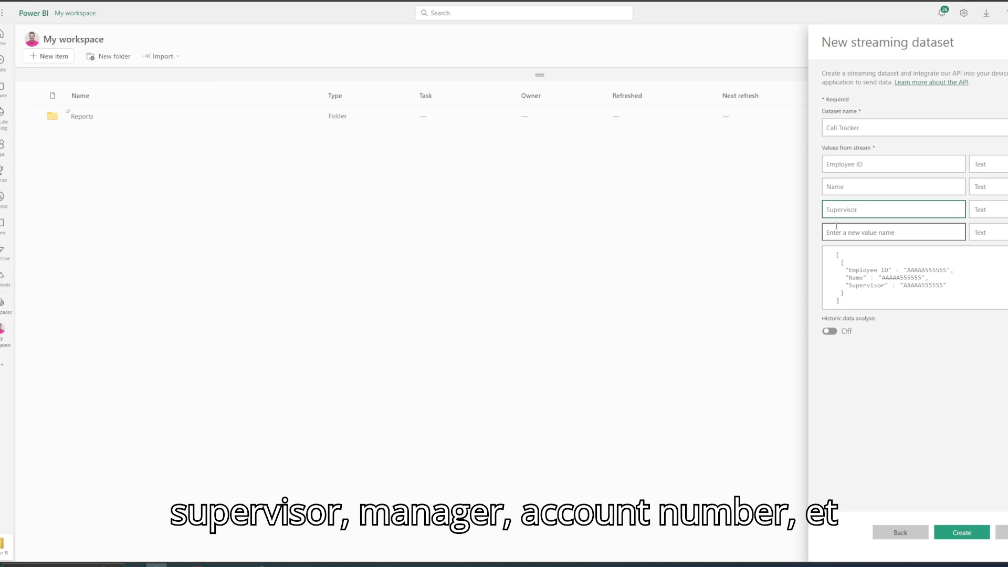
{"action": "left_click", "coordinate": [836, 229]}
{"action": "type", "text": "Manager"}
Step: Add Transaction Date as DateTime, Call Reason, and Total Past Due Balance as Number
{"action": "left_click", "coordinate": [843, 257]}
{"action": "type", "text": "Transaction Date"}
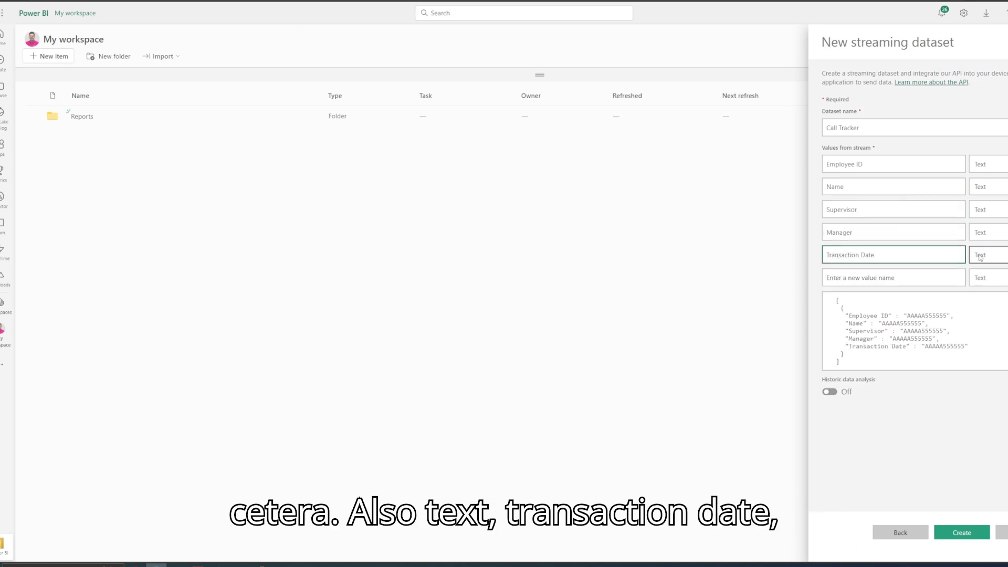
{"action": "left_click", "coordinate": [980, 257]}
{"action": "left_click", "coordinate": [987, 298]}
{"action": "left_click", "coordinate": [866, 277]}
{"action": "type", "text": "Call Rea"}
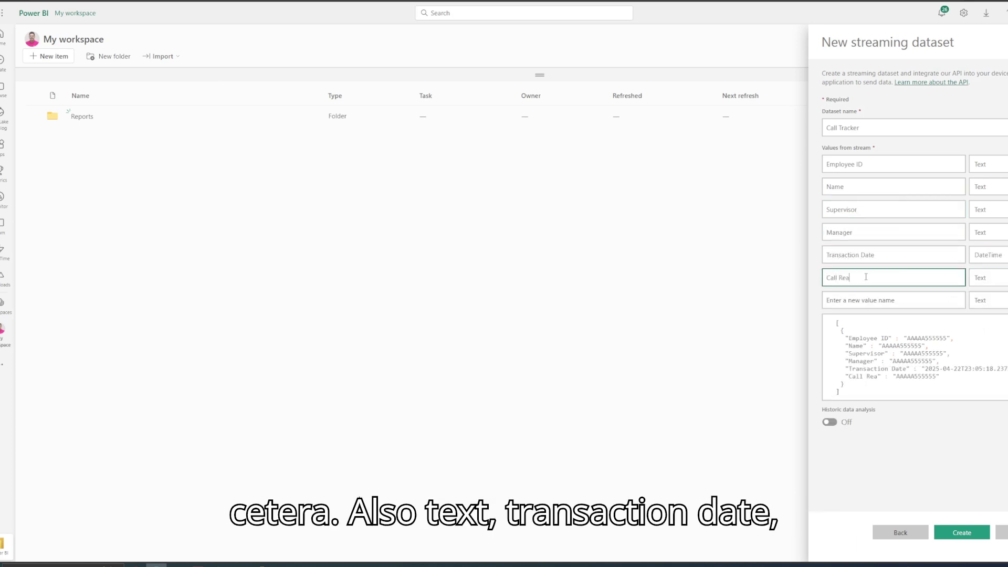
{"action": "type", "text": "sonTotal Past Due "}
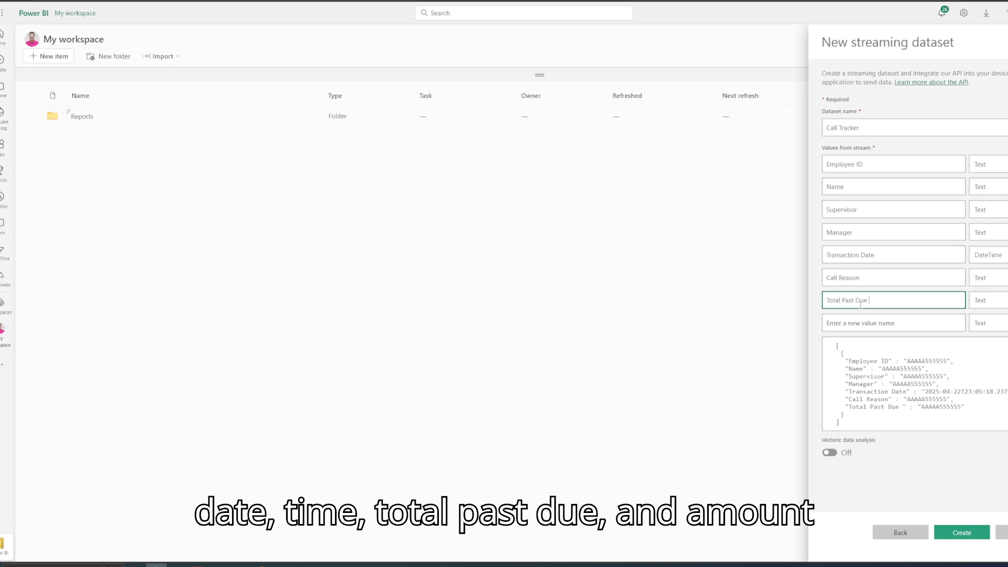
{"action": "type", "text": "Balance"}
{"action": "left_click", "coordinate": [985, 299]}
{"action": "left_click", "coordinate": [986, 329]}
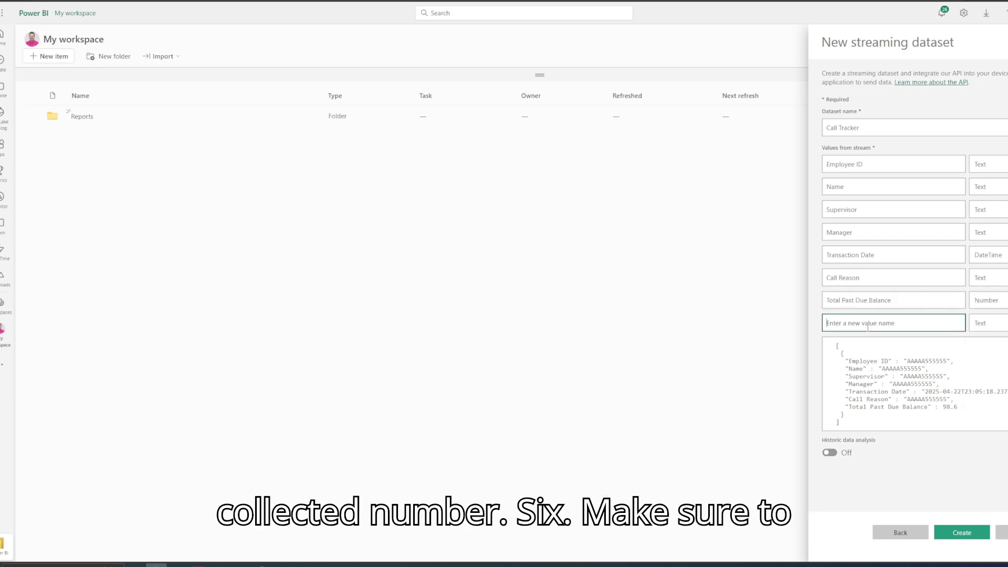
Step: Add Total Amount Collected as a Number value and create the dataset
{"action": "type", "text": "Total Amount Collected"}
{"action": "left_click", "coordinate": [987, 322]}
{"action": "left_click", "coordinate": [985, 352]}
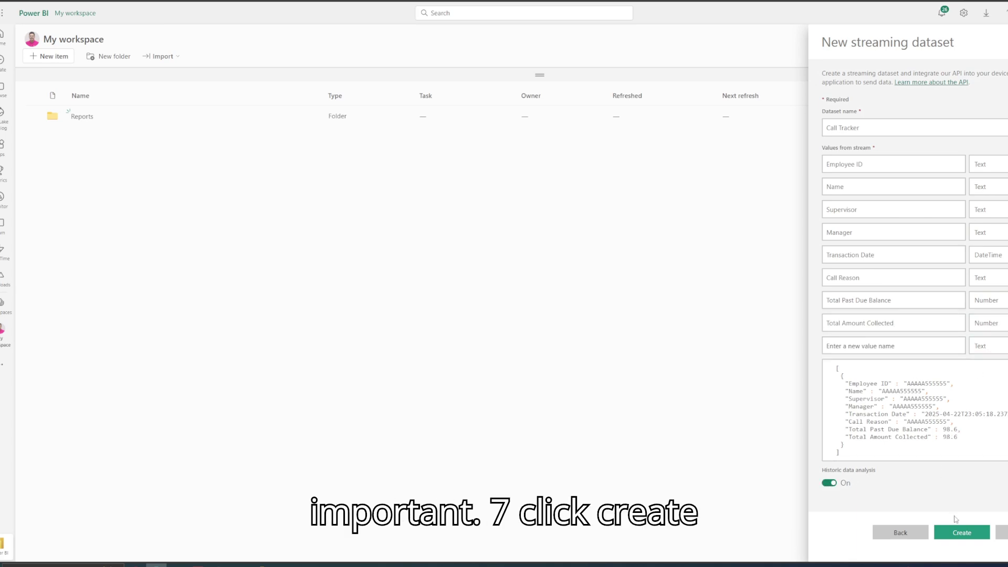
{"action": "left_click", "coordinate": [960, 533]}
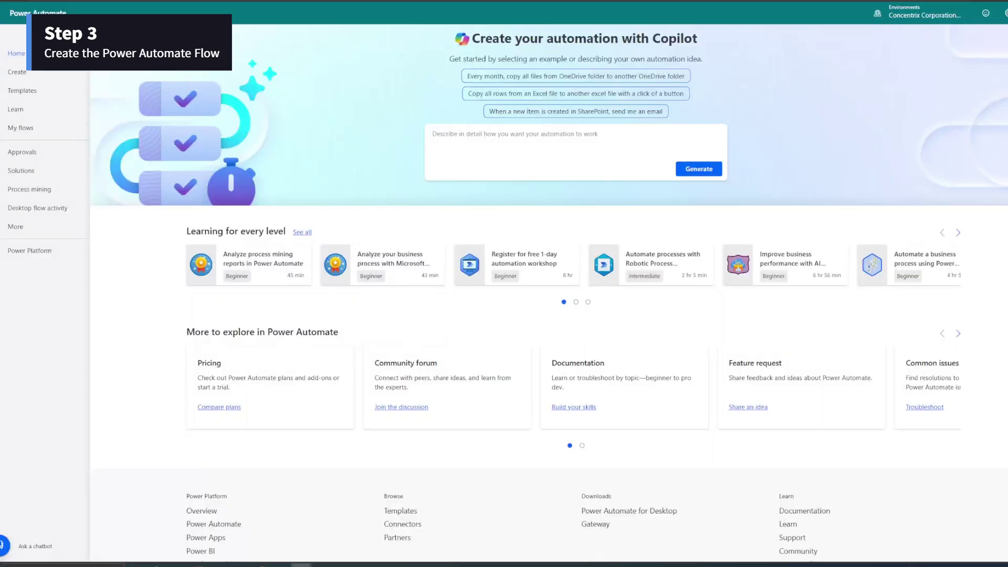
Step: Create an automated cloud flow named Call Tracker triggered by When a new response is submitted
{"action": "left_click", "coordinate": [31, 79]}
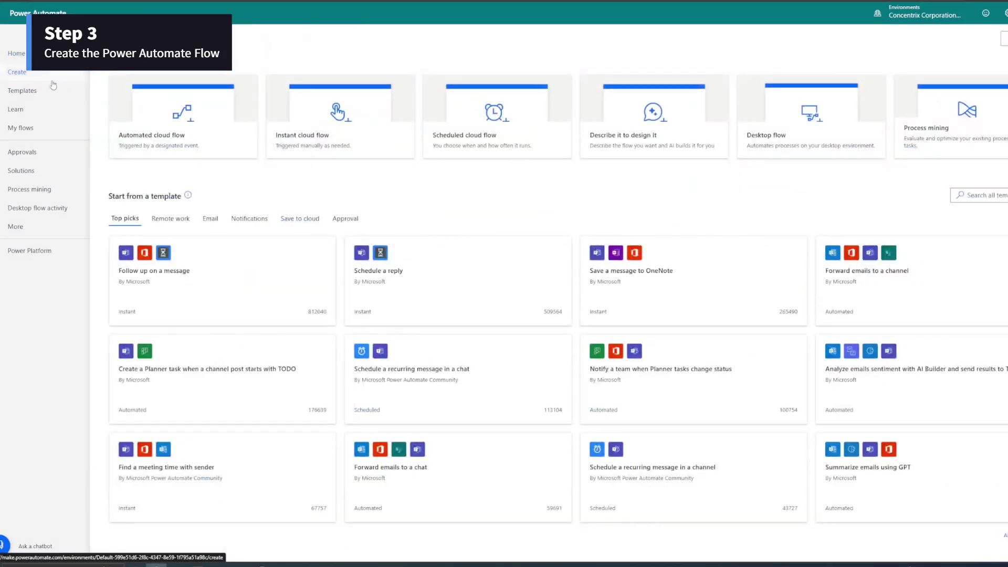
{"action": "left_click", "coordinate": [150, 138]}
{"action": "left_click", "coordinate": [573, 197]}
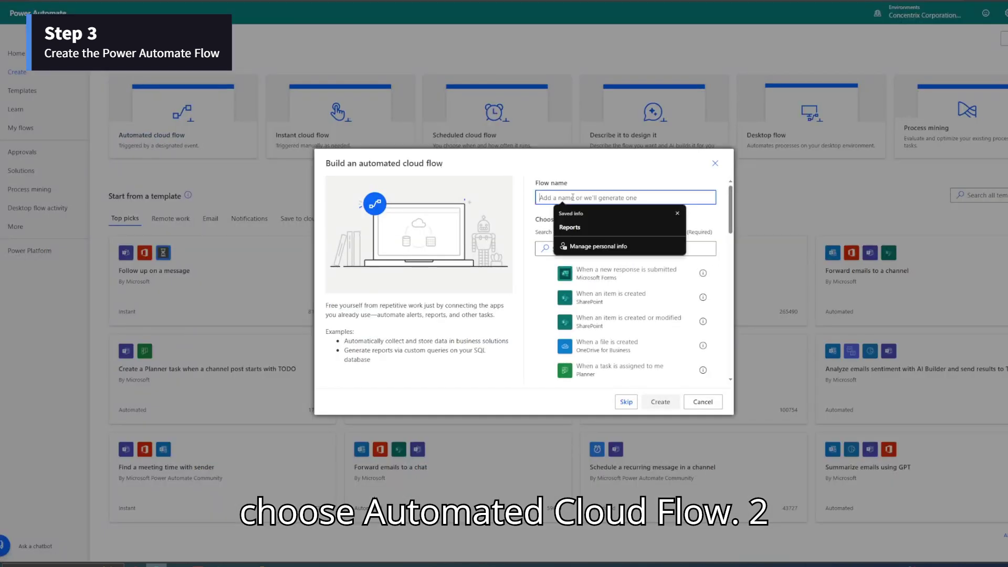
{"action": "type", "text": "Call Tracker"}
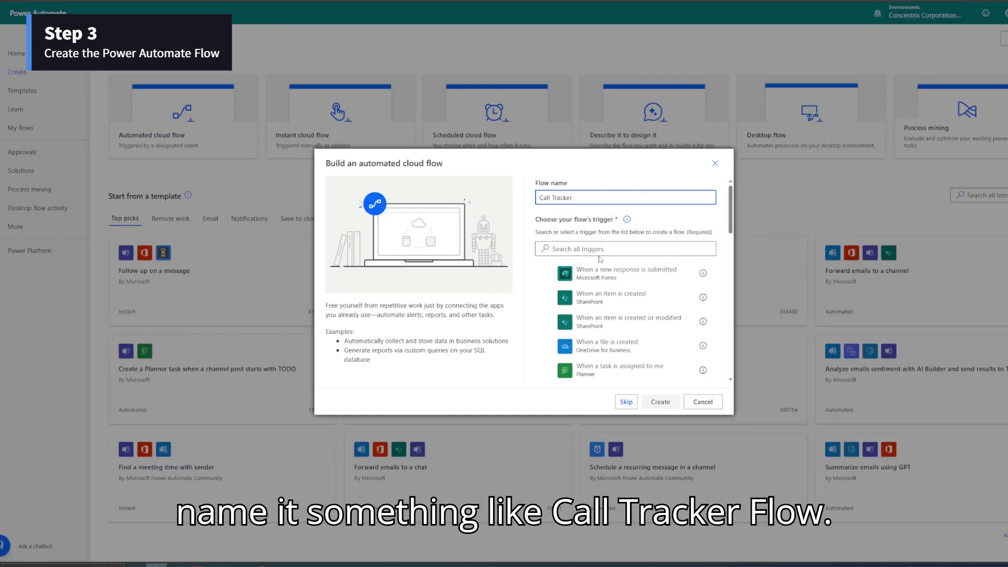
{"action": "left_click", "coordinate": [600, 271]}
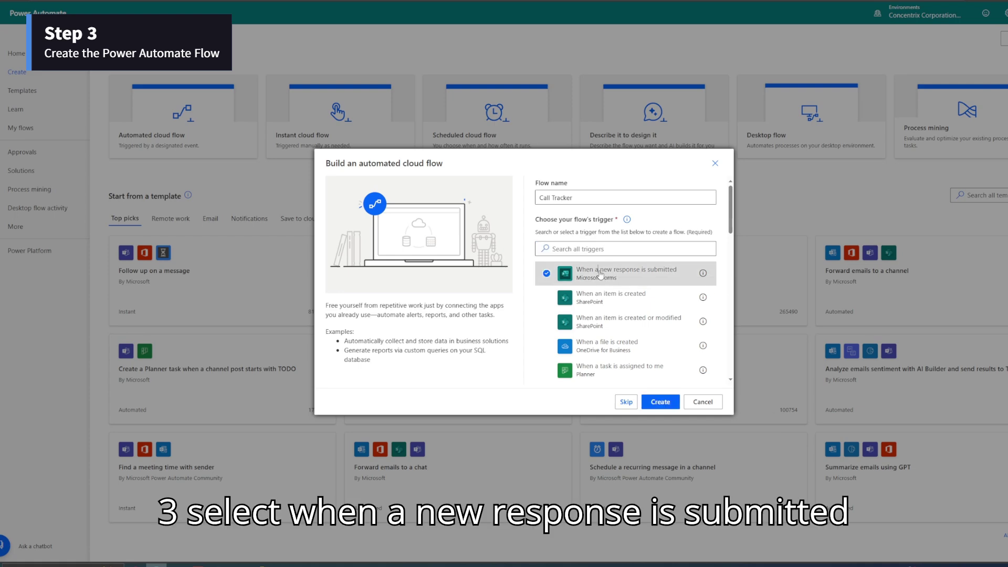
{"action": "left_click", "coordinate": [662, 403]}
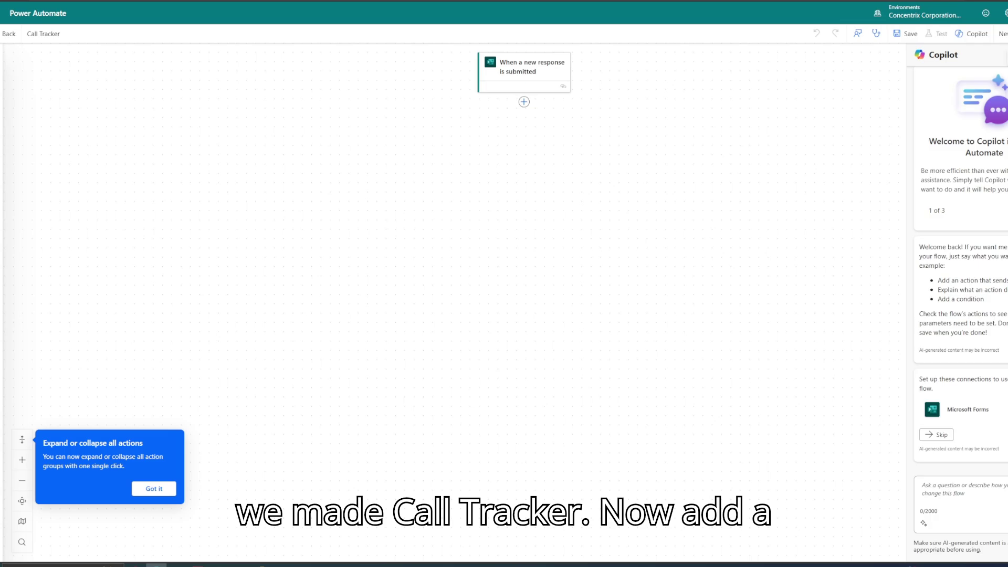
Step: Switch the flow to the classic designer, confirming without saving
{"action": "left_click", "coordinate": [1002, 33]}
{"action": "left_click", "coordinate": [522, 297]}
{"action": "left_click", "coordinate": [563, 61]}
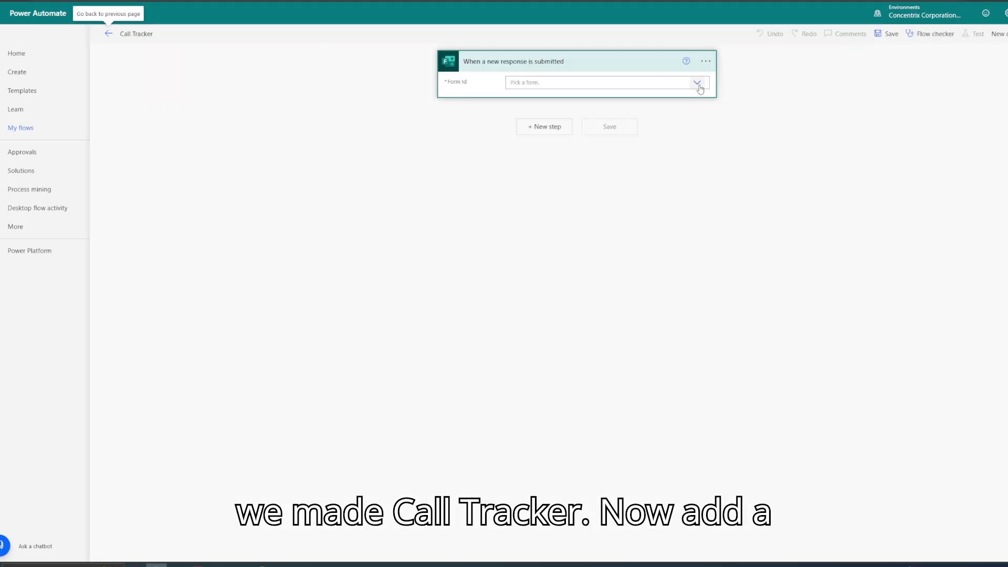
{"action": "left_click", "coordinate": [698, 86]}
Step: Point the trigger at the Call Tracker form and add Get response details using the trigger's Response Id
{"action": "type", "text": "call"}
{"action": "left_click", "coordinate": [537, 98]}
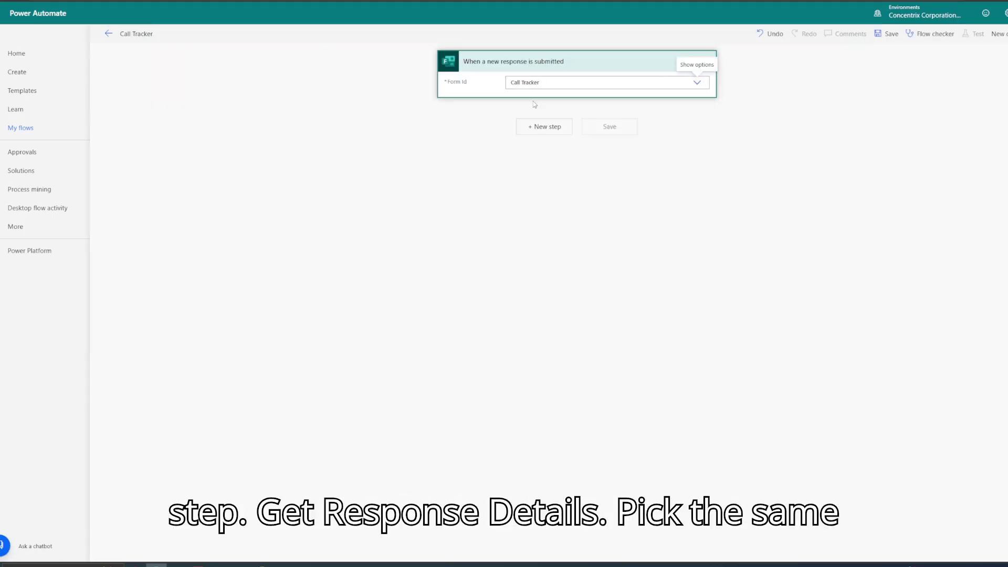
{"action": "left_click", "coordinate": [535, 128]}
{"action": "type", "text": "get responses"}
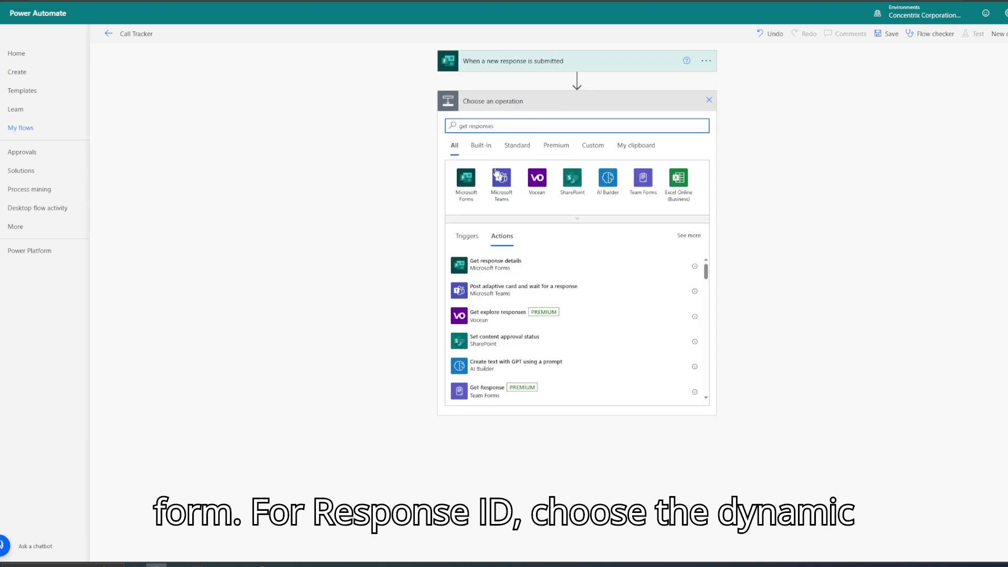
{"action": "left_click", "coordinate": [497, 264]}
{"action": "left_click", "coordinate": [697, 122]}
{"action": "type", "text": "call"}
{"action": "left_click", "coordinate": [540, 135]}
{"action": "left_click", "coordinate": [543, 139]}
{"action": "left_click", "coordinate": [742, 261]}
Step: Add Power BI's Add rows to a dataset targeting My Workspace, Call Tracker dataset, RealTimeData table
{"action": "left_click", "coordinate": [544, 183]}
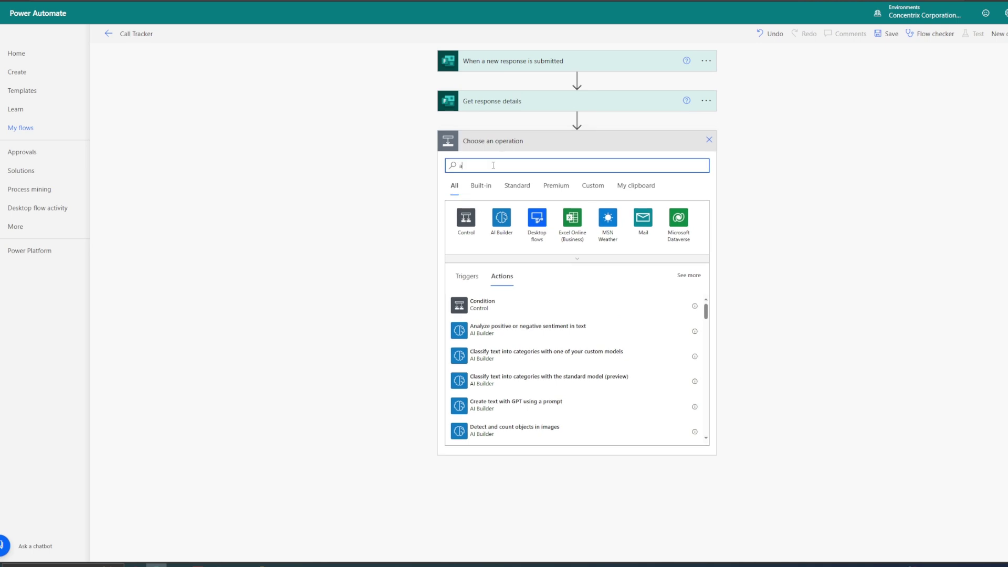
{"action": "type", "text": "add rows to a dataset"}
{"action": "left_click", "coordinate": [536, 217]}
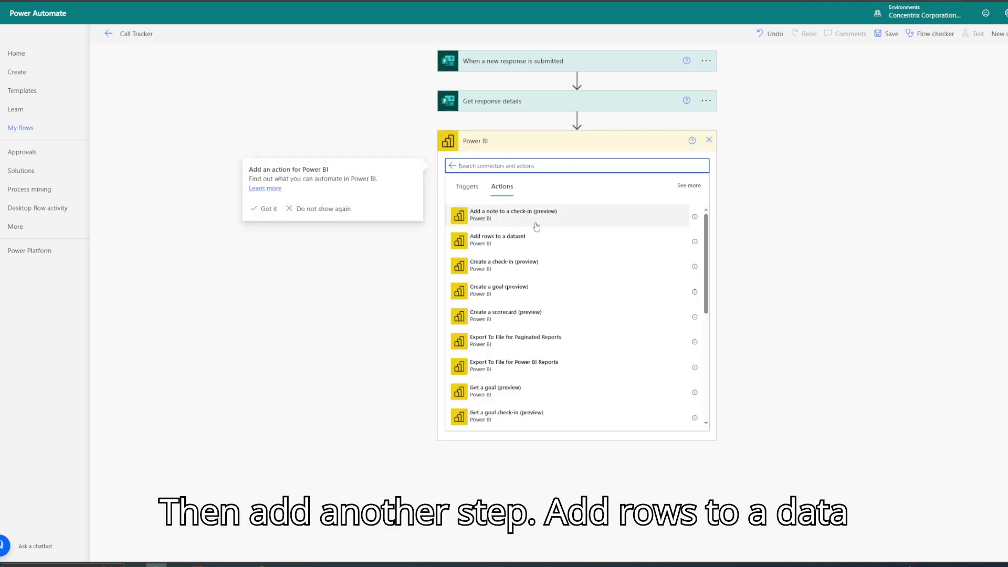
{"action": "left_click", "coordinate": [512, 242]}
{"action": "left_click", "coordinate": [697, 162]}
{"action": "left_click", "coordinate": [528, 203]}
{"action": "left_click", "coordinate": [697, 179]}
{"action": "left_click", "coordinate": [525, 208]}
{"action": "left_click", "coordinate": [697, 196]}
{"action": "left_click", "coordinate": [530, 212]}
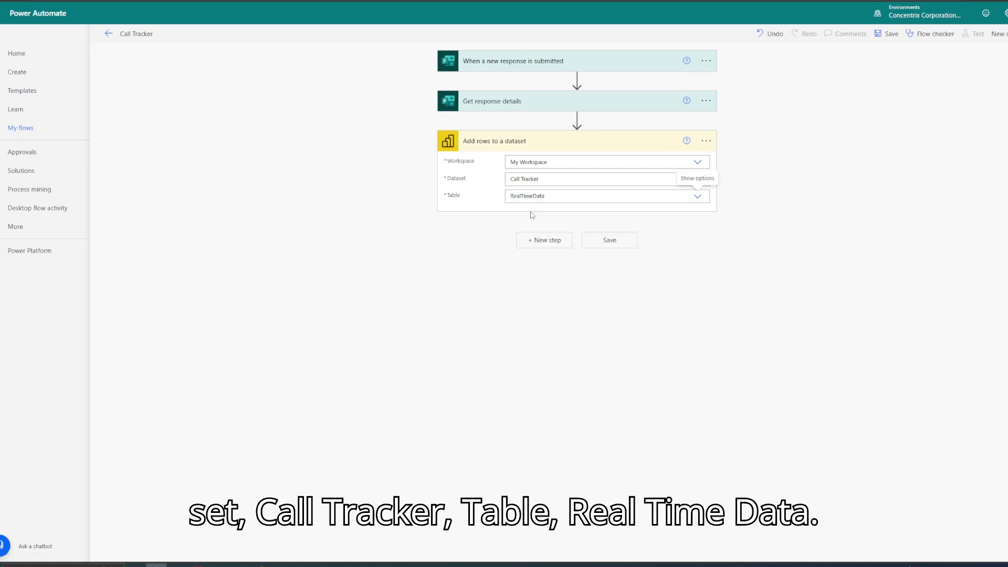
Step: Map the Employee ID, Name, Supervisor and Manager columns to their form answers
{"action": "left_click", "coordinate": [529, 213]}
{"action": "left_click", "coordinate": [765, 325]}
{"action": "left_click", "coordinate": [524, 232]}
{"action": "left_click", "coordinate": [758, 373]}
{"action": "left_click", "coordinate": [525, 250]}
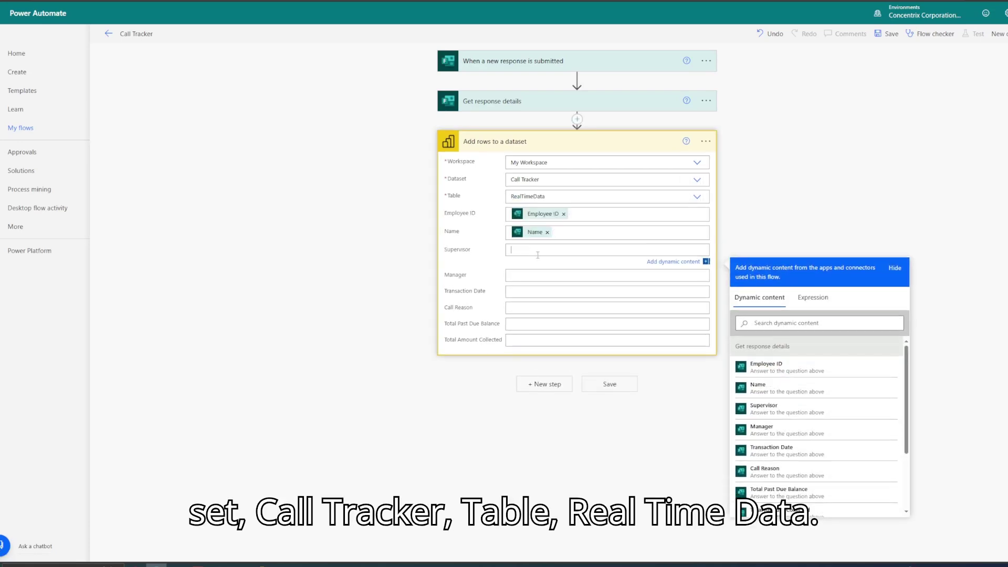
{"action": "left_click", "coordinate": [758, 382]}
{"action": "left_click", "coordinate": [524, 279]}
{"action": "left_click", "coordinate": [761, 432]}
Step: Map Transaction Date, Call Reason and both total columns to their answers, then save the flow
{"action": "left_click", "coordinate": [525, 286]}
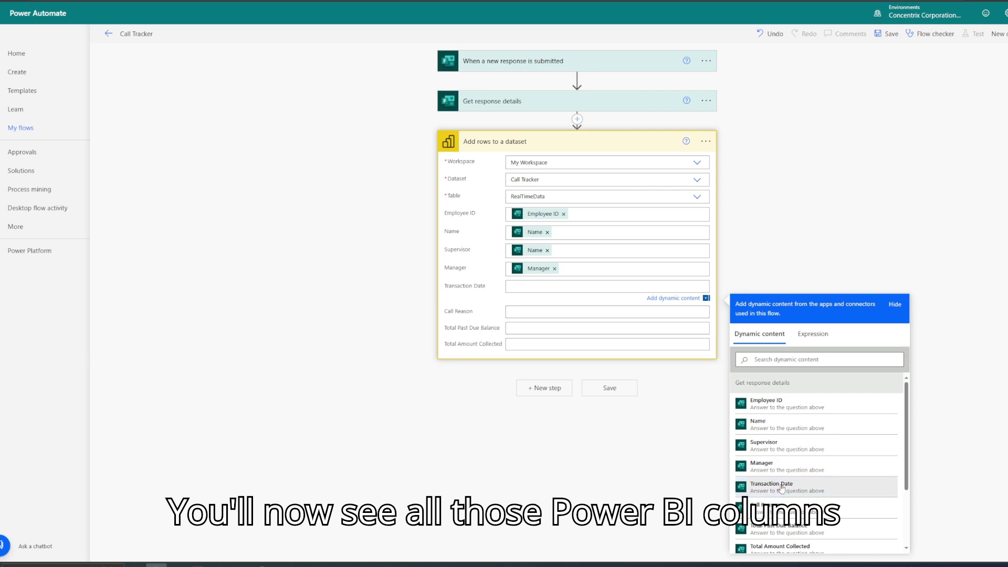
{"action": "left_click", "coordinate": [786, 482]}
{"action": "left_click", "coordinate": [786, 497]}
{"action": "left_click", "coordinate": [525, 329]}
{"action": "scroll", "coordinate": [786, 473], "scroll_direction": "down", "scroll_amount": 3}
{"action": "left_click", "coordinate": [775, 475]}
{"action": "left_click", "coordinate": [525, 346]}
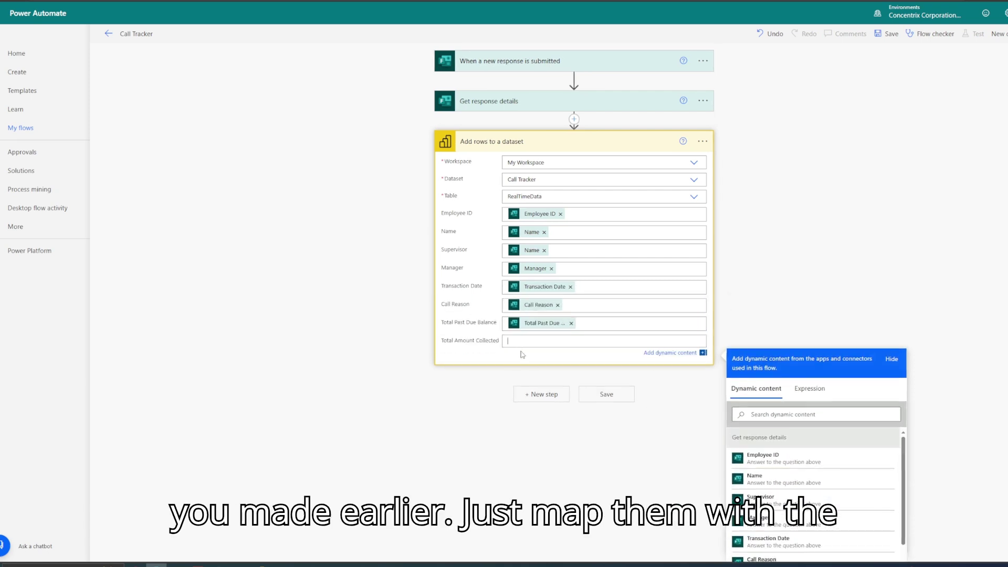
{"action": "scroll", "coordinate": [787, 525], "scroll_direction": "down", "scroll_amount": 5}
{"action": "left_click", "coordinate": [776, 466]}
{"action": "left_click", "coordinate": [606, 347]}
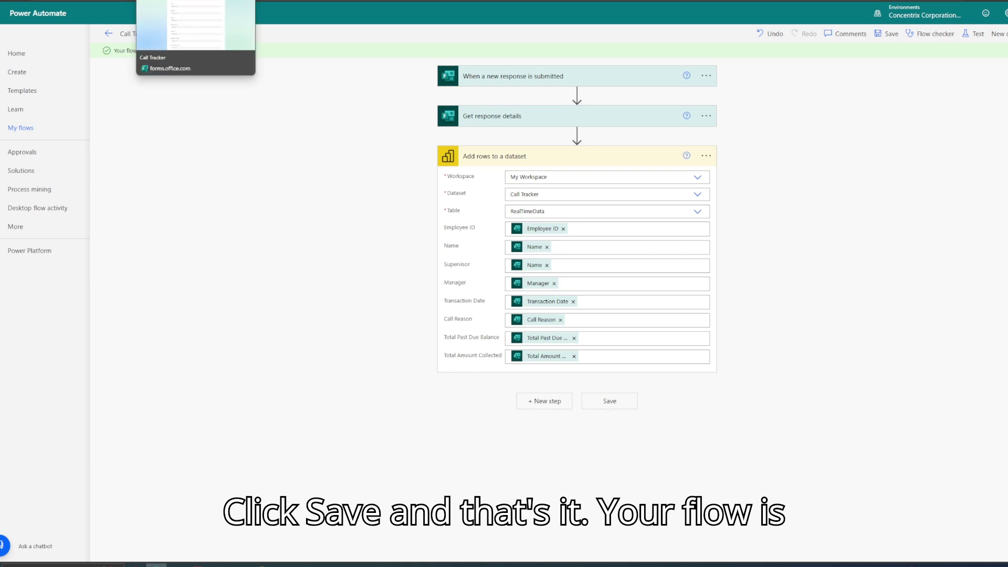
{"action": "left_click", "coordinate": [191, 7]}
Step: Preview the form and enter an Employee ID, a manager name and a transaction date
{"action": "left_click", "coordinate": [856, 30]}
{"action": "left_click", "coordinate": [335, 132]}
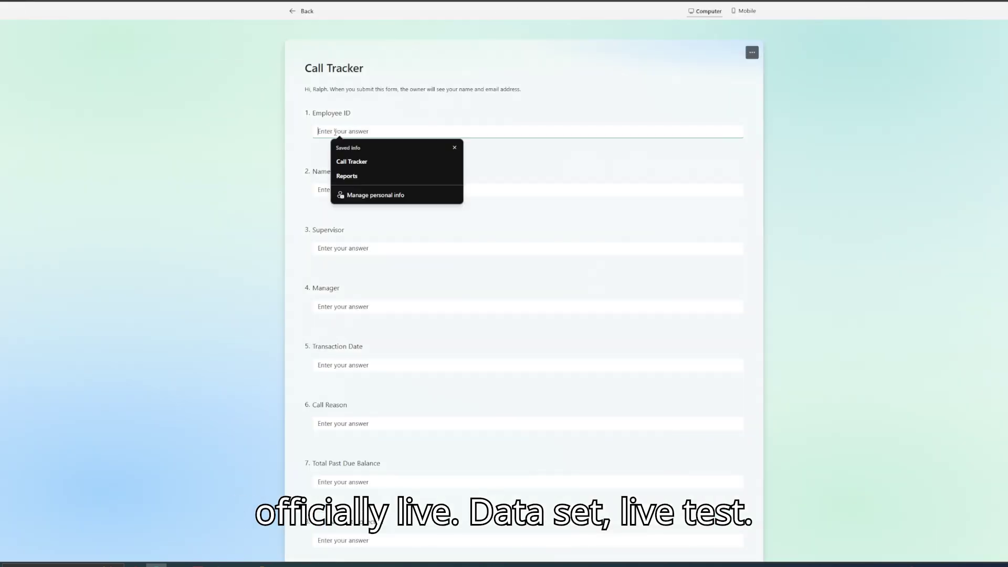
{"action": "type", "text": "123456"}
{"action": "left_click", "coordinate": [340, 189]}
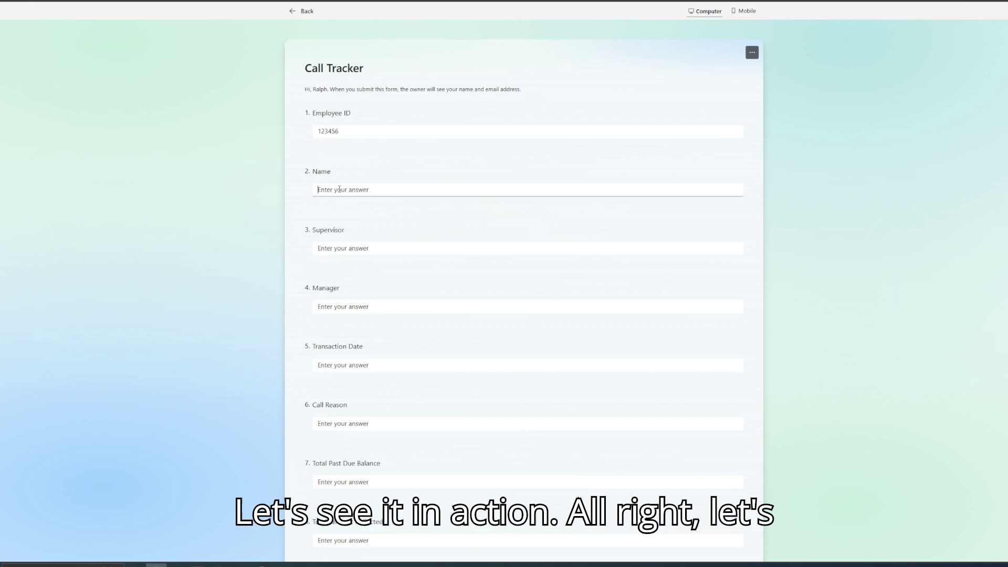
{"action": "left_click", "coordinate": [346, 309]}
{"action": "type", "text": "Jayson"}
{"action": "left_click", "coordinate": [336, 369]}
{"action": "type", "text": "4/"}
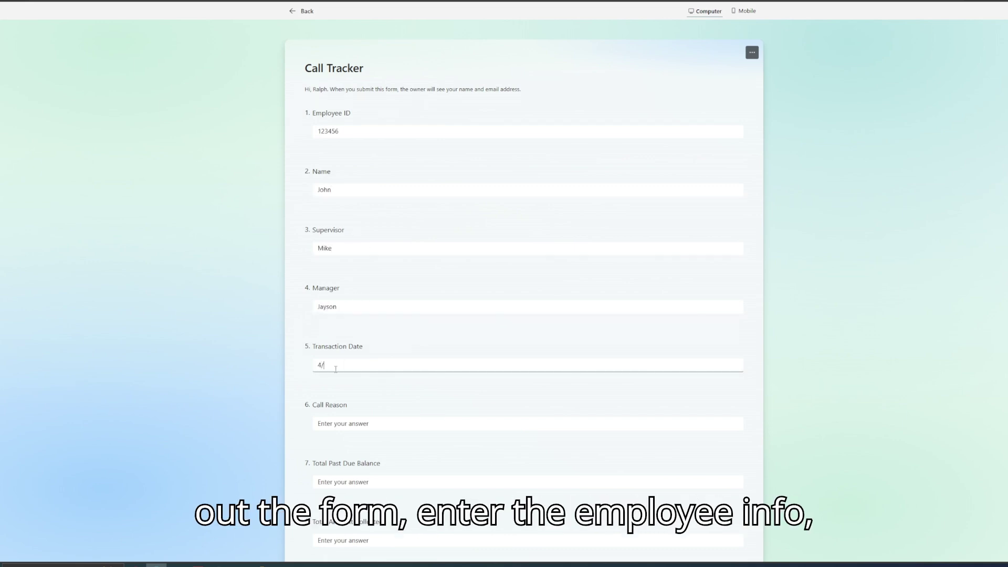
Step: Enter call reason Payment and past-due balance 500, then submit the test response
{"action": "left_click", "coordinate": [350, 423]}
{"action": "scroll", "coordinate": [380, 390], "scroll_direction": "down", "scroll_amount": 2}
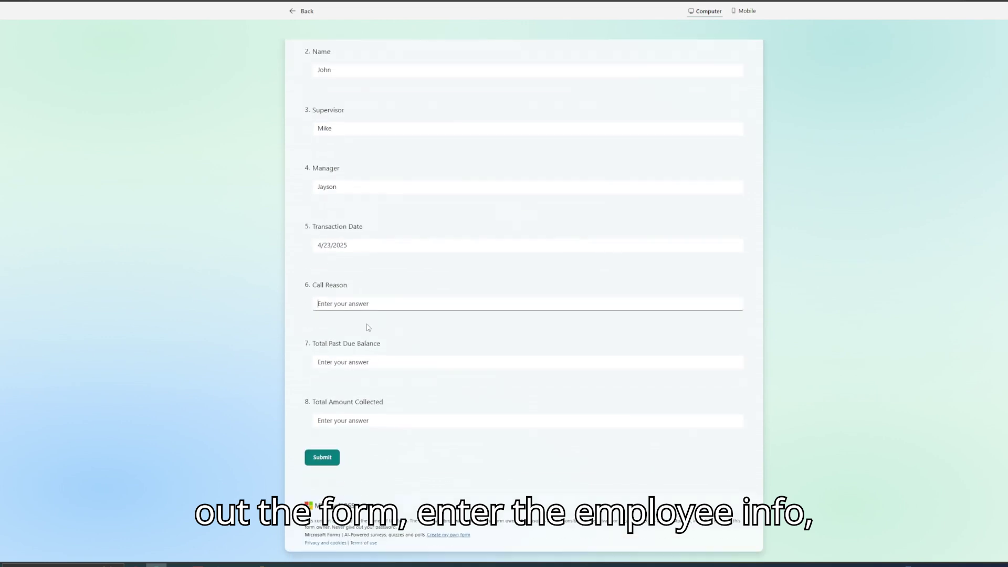
{"action": "type", "text": "Payment"}
{"action": "left_click", "coordinate": [349, 362]}
{"action": "type", "text": "500"}
{"action": "left_click", "coordinate": [333, 421]}
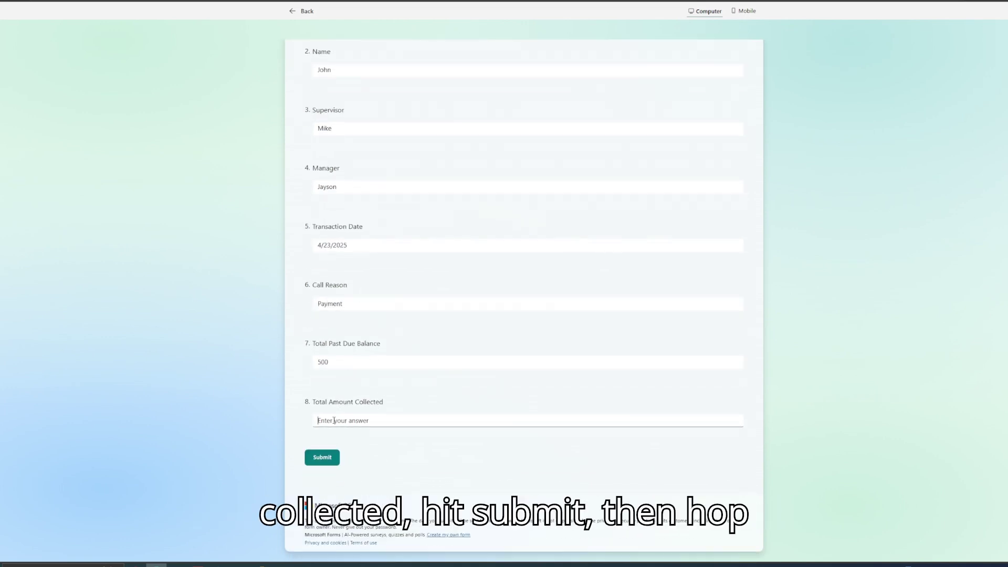
{"action": "left_click", "coordinate": [326, 457]}
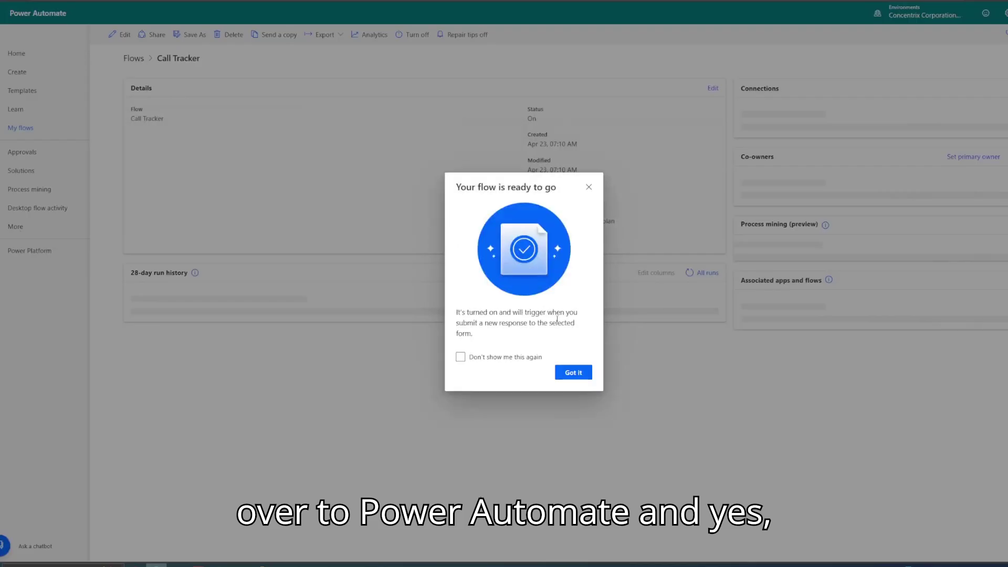
{"action": "left_click", "coordinate": [572, 374]}
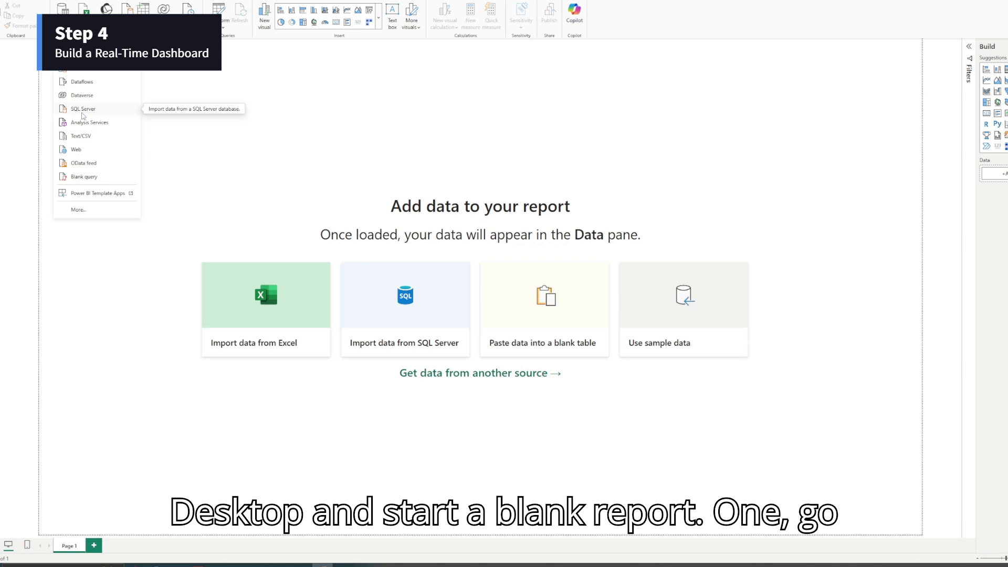
Step: Connect live to the Call Tracker semantic model from My data
{"action": "left_click", "coordinate": [104, 73]}
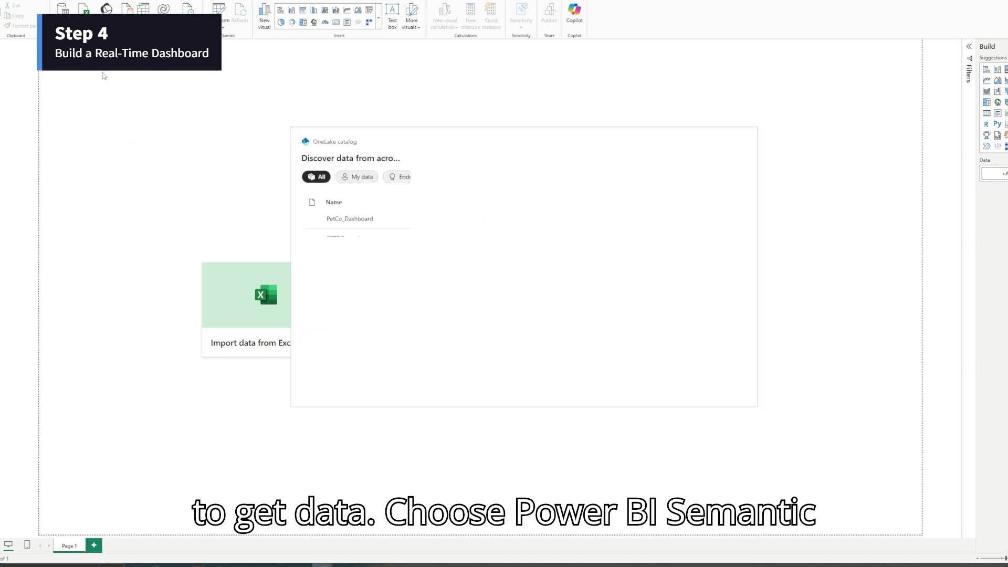
{"action": "left_click", "coordinate": [361, 179]}
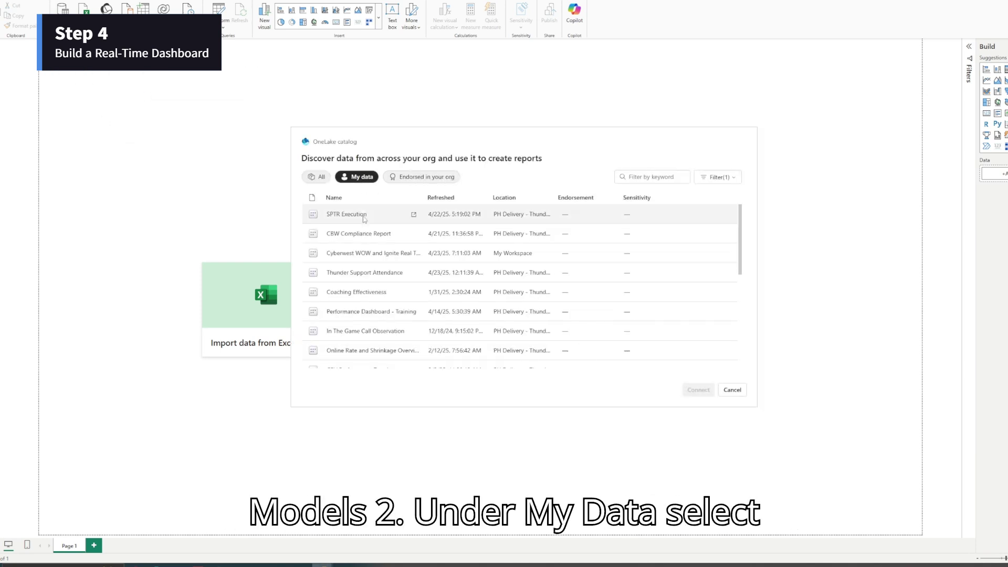
{"action": "scroll", "coordinate": [438, 313], "scroll_direction": "down", "scroll_amount": 3}
{"action": "scroll", "coordinate": [438, 312], "scroll_direction": "down", "scroll_amount": 2}
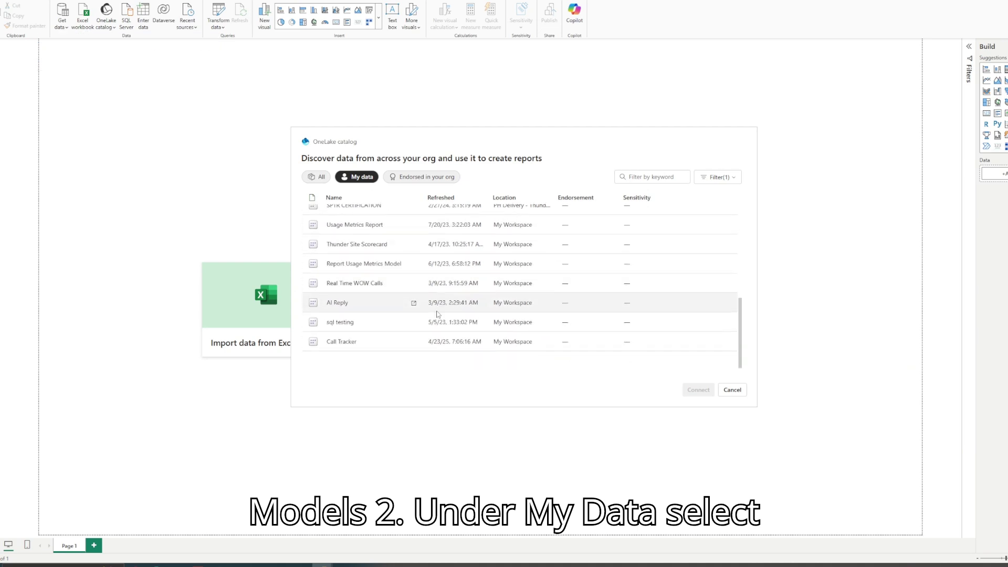
{"action": "left_click", "coordinate": [353, 343]}
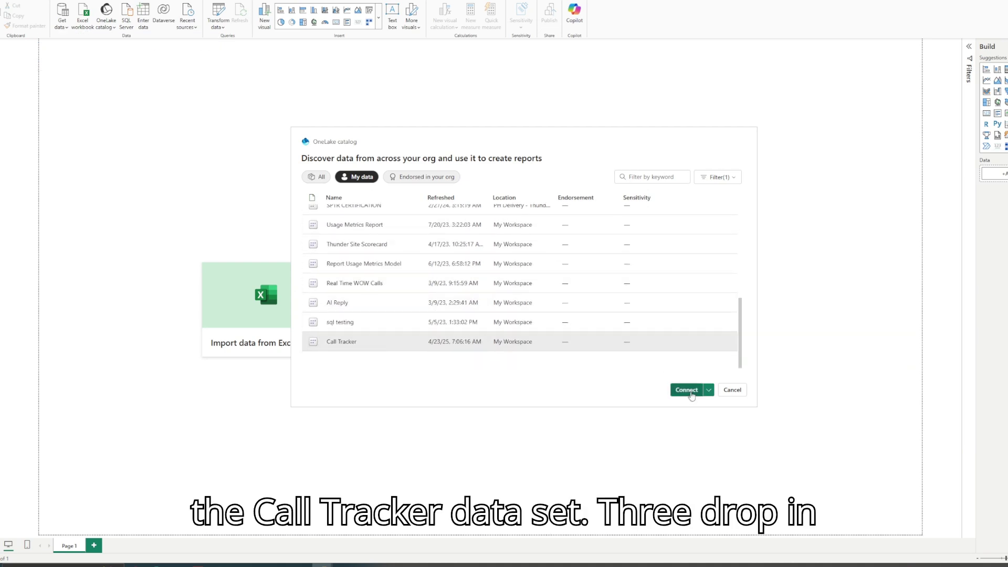
{"action": "left_click", "coordinate": [691, 393]}
Step: Add a Table visual showing all eight RealTimeData fields, from Employee ID to Total Amount Collected
{"action": "left_click", "coordinate": [133, 17]}
{"action": "left_click", "coordinate": [49, 315]}
{"action": "left_click", "coordinate": [996, 97]}
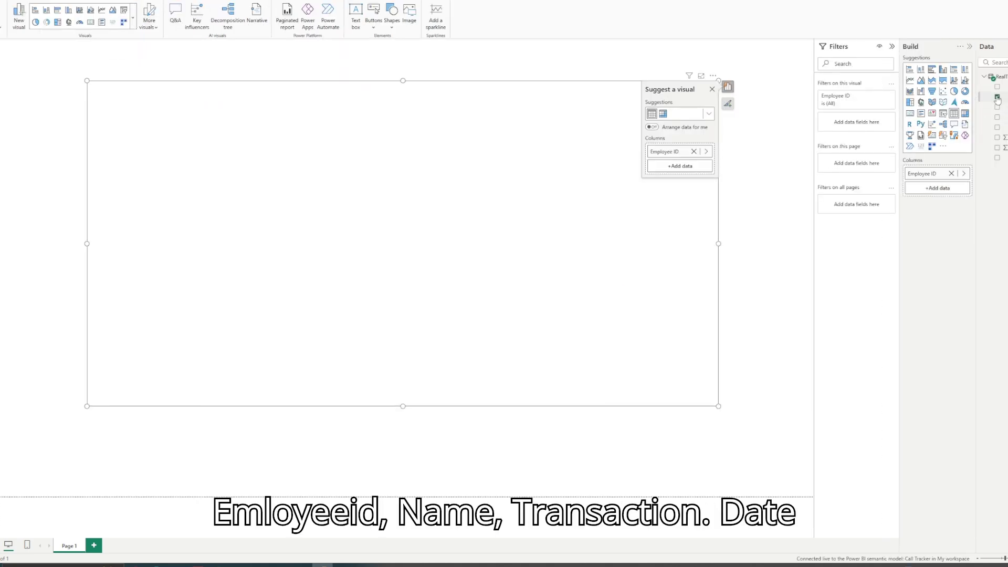
{"action": "left_click", "coordinate": [996, 106]}
{"action": "left_click", "coordinate": [996, 117]}
{"action": "left_click", "coordinate": [997, 127]}
{"action": "left_click", "coordinate": [997, 157]}
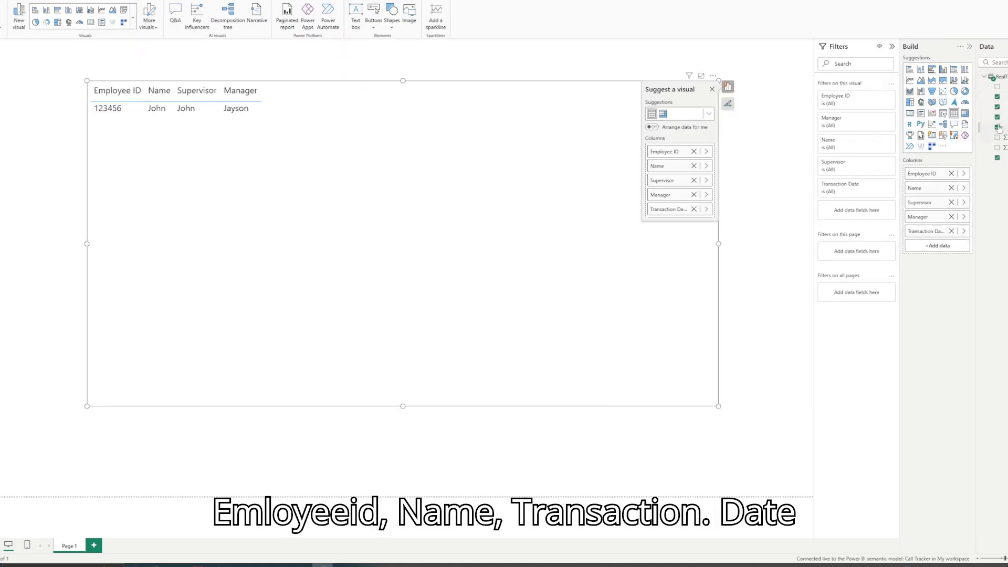
{"action": "left_click", "coordinate": [997, 87]}
{"action": "left_click", "coordinate": [997, 147]}
{"action": "left_click", "coordinate": [996, 137]}
{"action": "left_click", "coordinate": [767, 315]}
{"action": "left_click", "coordinate": [377, 97]}
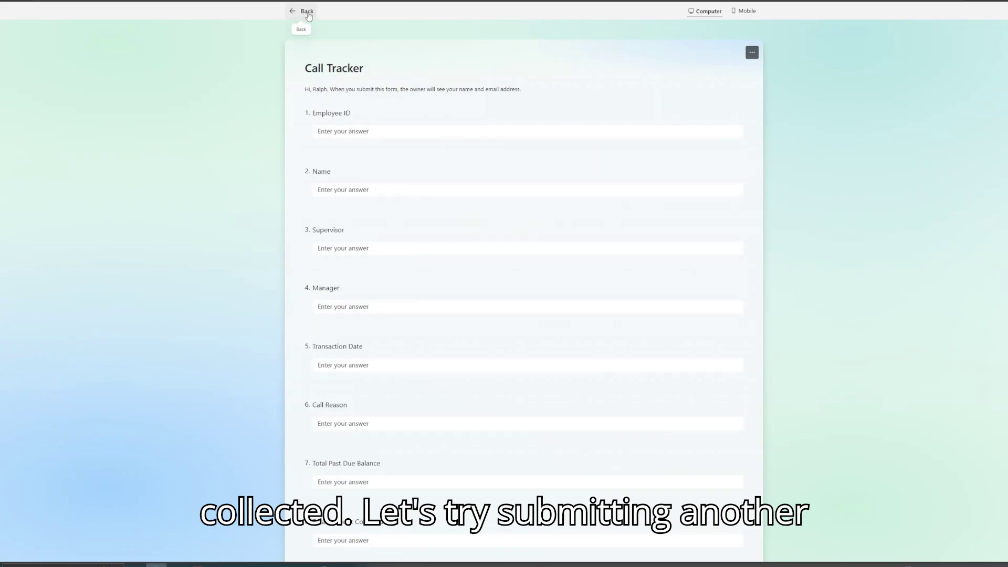
Step: Submit a second response dated 4/23/2025: Account Maintenance, past-due balance 500, collected 500
{"action": "left_click", "coordinate": [400, 131]}
{"action": "type", "text": "456789"}
{"action": "key", "text": "Tab"}
{"action": "type", "text": "Jayson"}
{"action": "key", "text": "Tab"}
{"action": "type", "text": "Erick"}
{"action": "key", "text": "Tab"}
{"action": "type", "text": "Mark4/23/2025"}
{"action": "key", "text": "Tab"}
{"action": "type", "text": "Account Maintenance"}
{"action": "key", "text": "Tab"}
{"action": "type", "text": "500"}
{"action": "key", "text": "Tab"}
{"action": "type", "text": "500"}
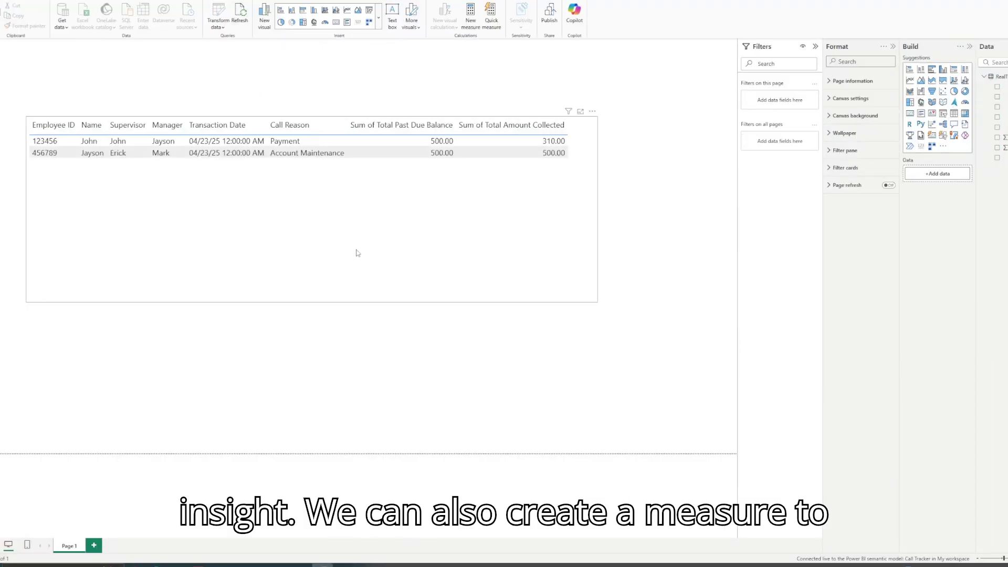
{"action": "left_click", "coordinate": [357, 253]}
Step: Start a new RealTimeData measure as DIVIDE with SUM(Total Amount Collected) as numerator
{"action": "left_click", "coordinate": [612, 185]}
{"action": "right_click", "coordinate": [993, 77]}
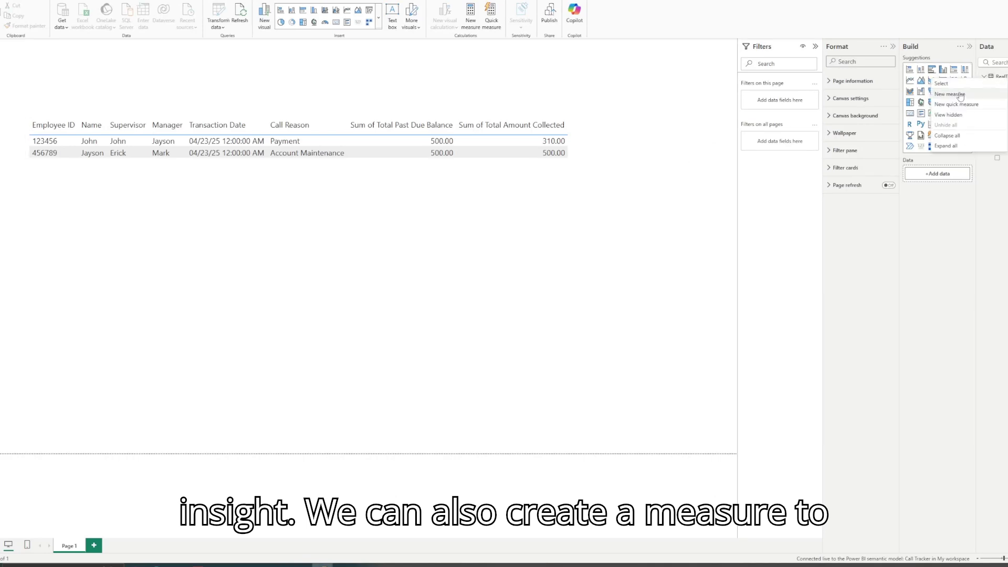
{"action": "left_click", "coordinate": [969, 95]}
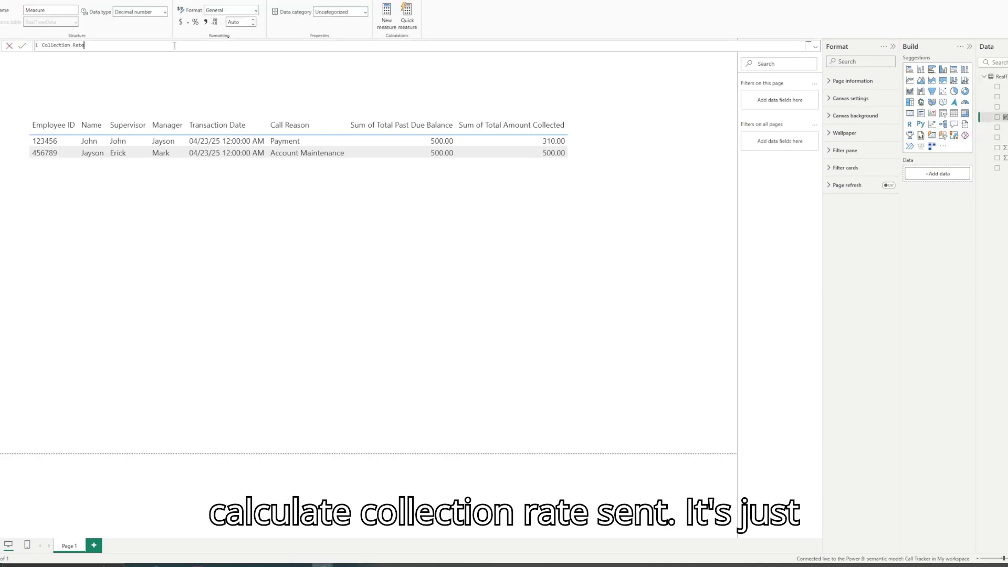
{"action": "type", "text": "="}
{"action": "key", "text": "shift+Return"}
{"action": "type", "text": "divide("}
{"action": "key", "text": "shift+Return"}
{"action": "type", "text": "sum(Real"}
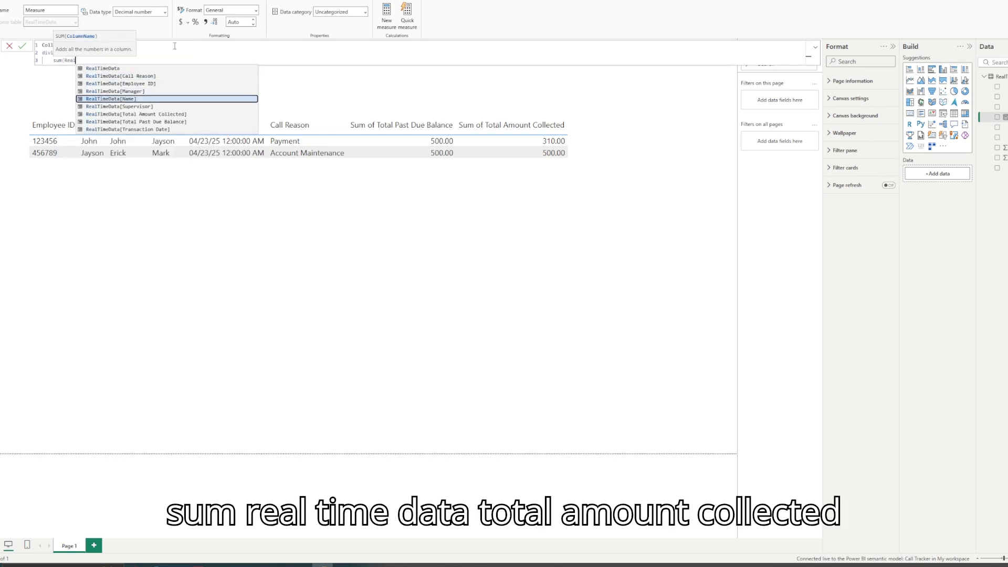
{"action": "type", "text": "TimeData[Total Amount Collected]),"}
Step: Use SUM(Total Past Due Balance) as the divisor and commit the Collection Rate measure
{"action": "key", "text": "shift+Return"}
{"action": "type", "text": "sum(realtime"}
{"action": "key", "text": "Down"}
{"action": "key", "text": "Down"}
{"action": "key", "text": "Down"}
{"action": "key", "text": "Down"}
{"action": "key", "text": "Down"}
{"action": "key", "text": "Down"}
{"action": "key", "text": "Down"}
{"action": "key", "text": "Tab"}
{"action": "type", "text": "),"}
{"action": "key", "text": "shift+Return"}
{"action": "key", "text": "Return"}
{"action": "left_click", "coordinate": [588, 204]}
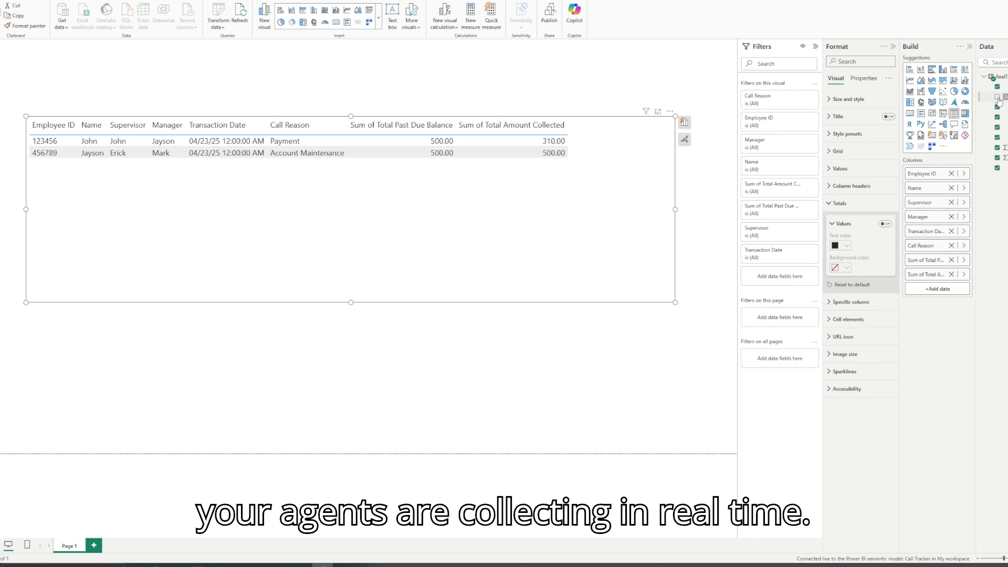